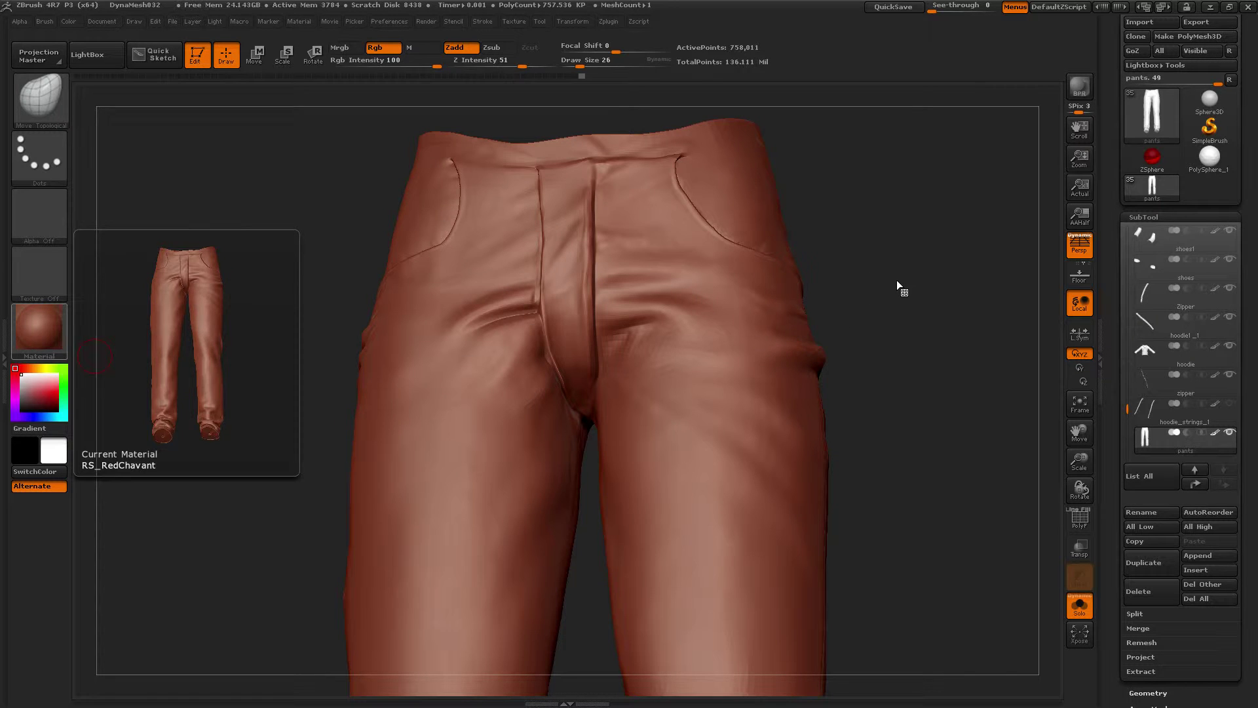
- Tighten the folds beside the fly with the Pinch brush and smooth the upper thigh below them
drag(907, 285, 622, 321)
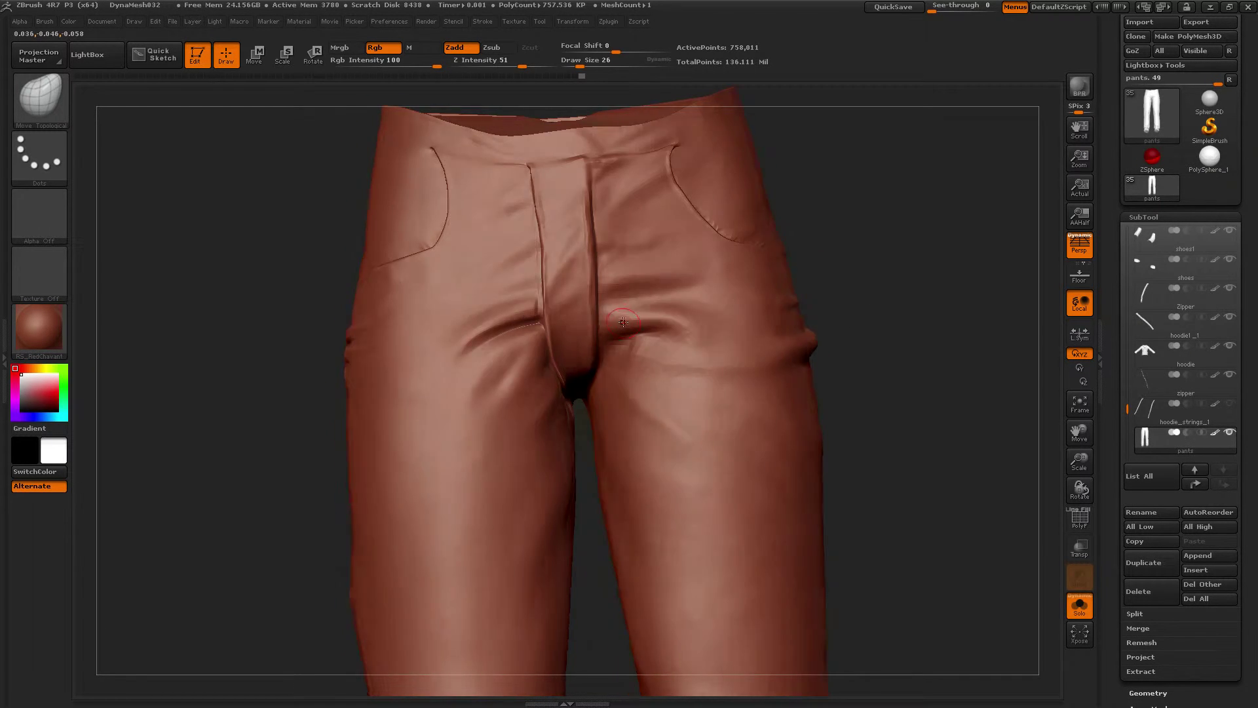
key(b)
key(p)
key(i)
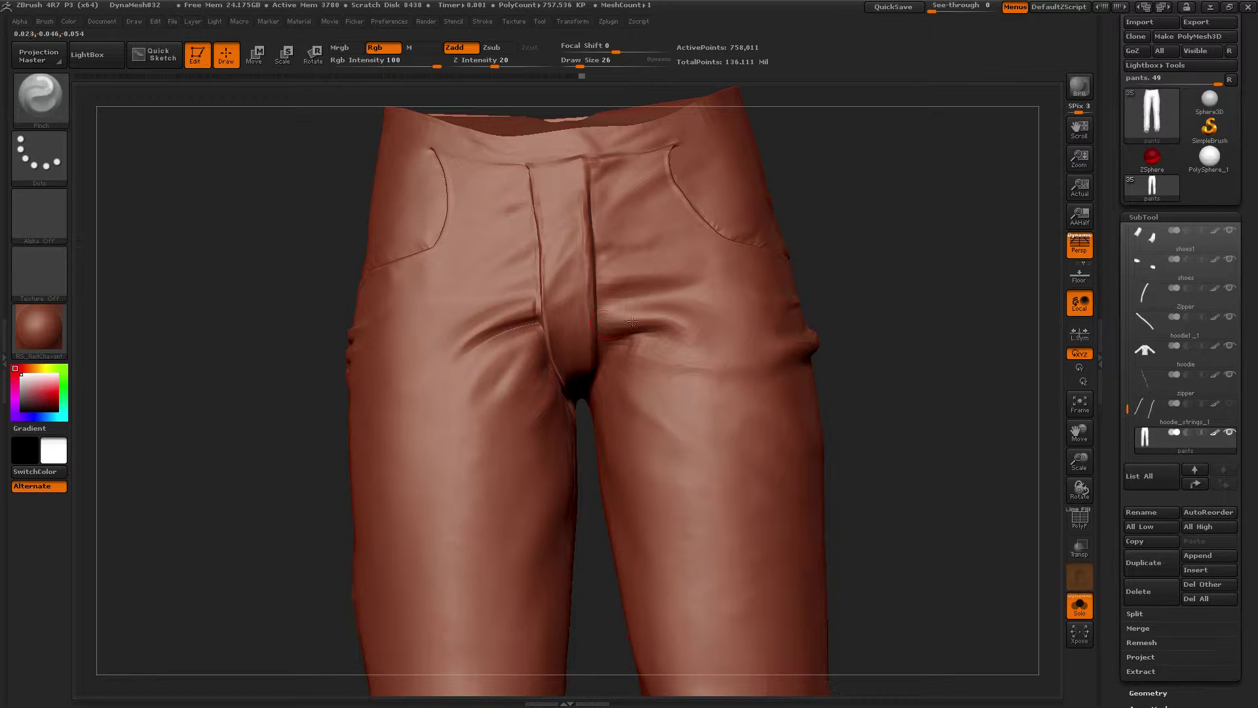
key(shift)
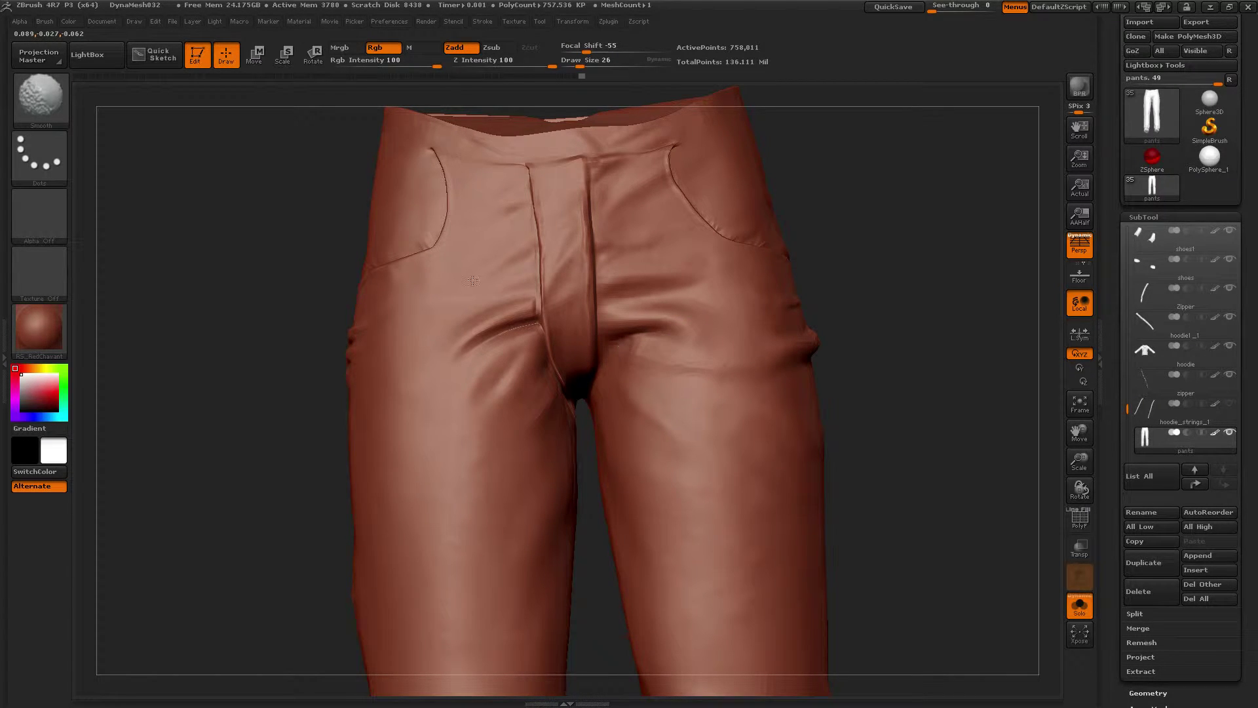
drag(652, 363, 721, 369)
drag(863, 234, 845, 237)
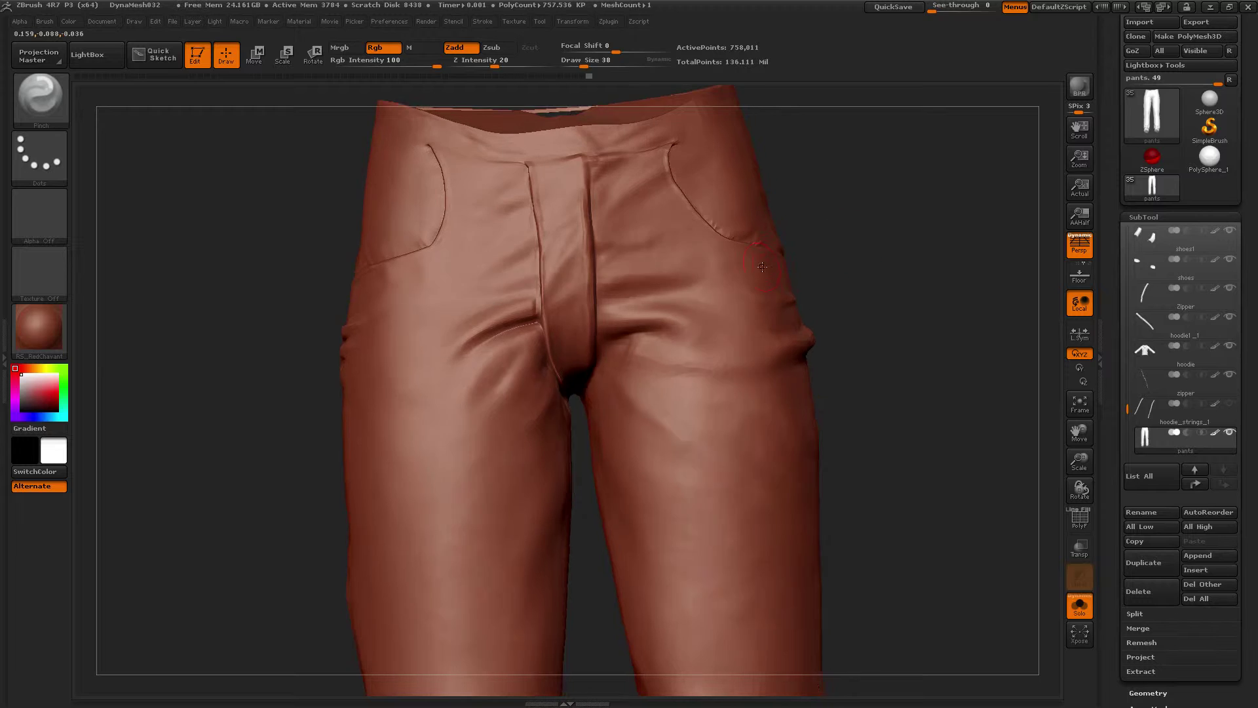
- Build up the soft folds around the crotch and upper thighs with the Standard brush at draw size 38, smoothing between strokes
key(b)
shift+click(754, 315)
click(745, 315)
key(b)
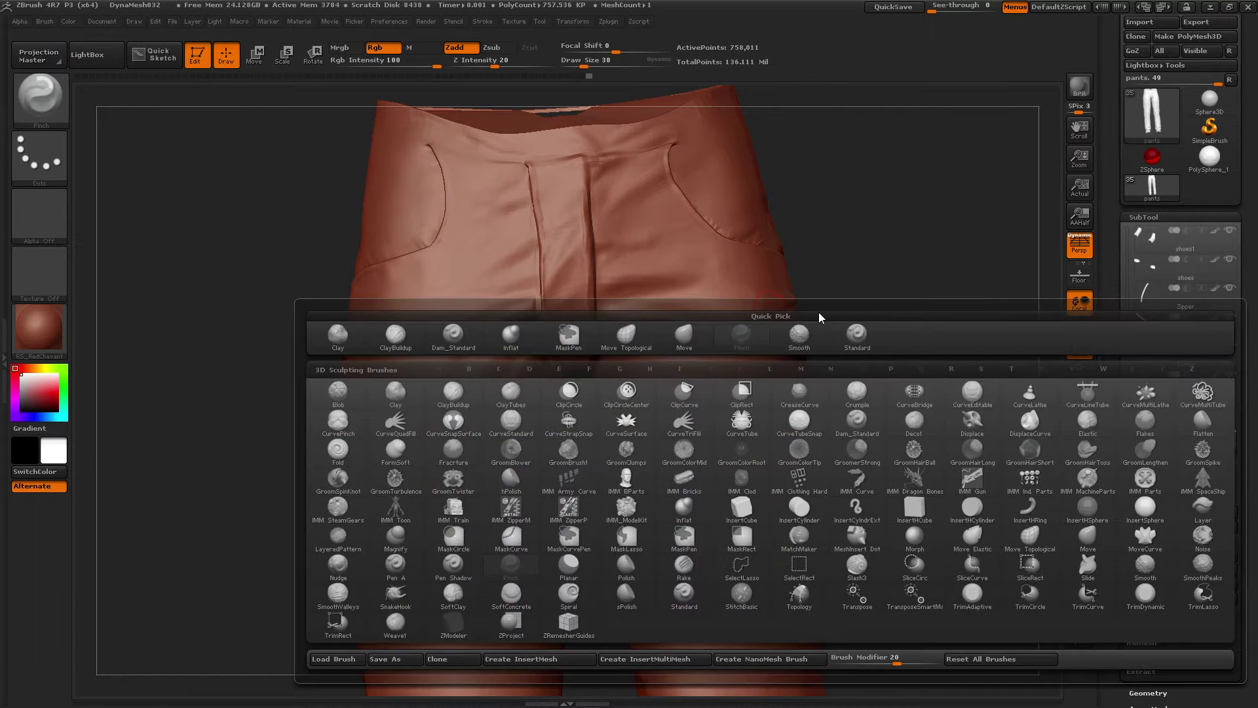
key(s)
key(t)
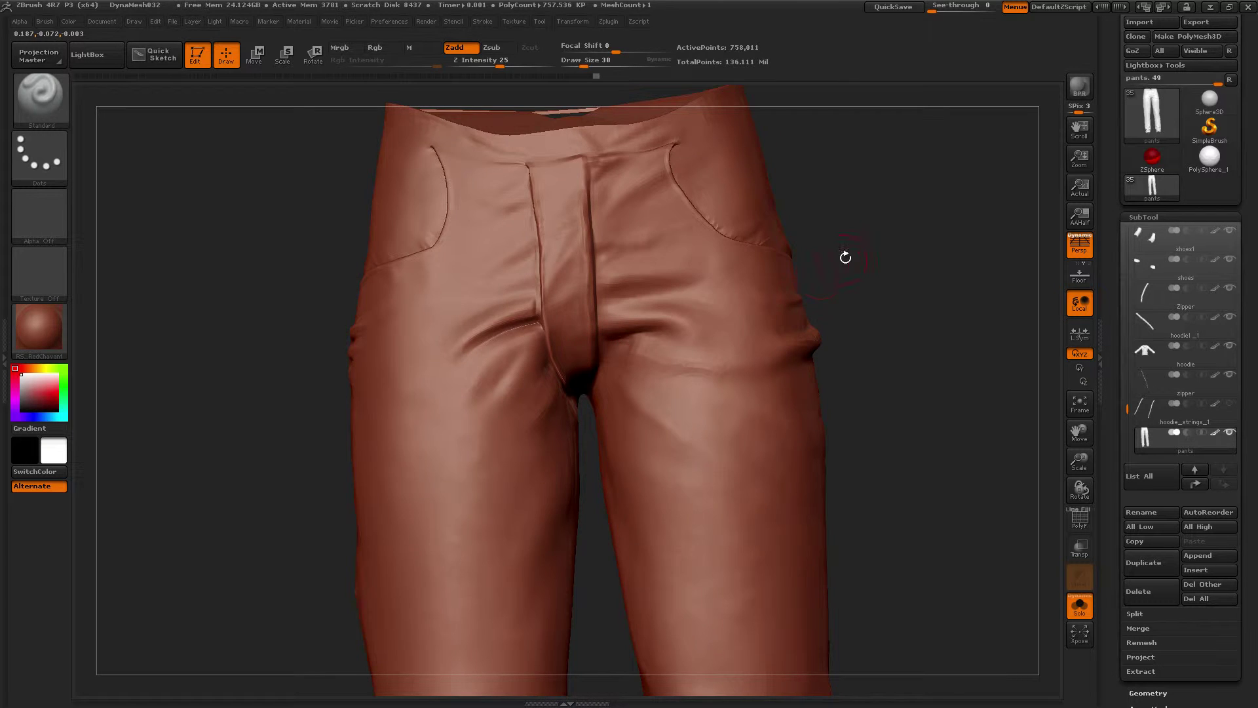
drag(845, 257, 844, 246)
key(shift)
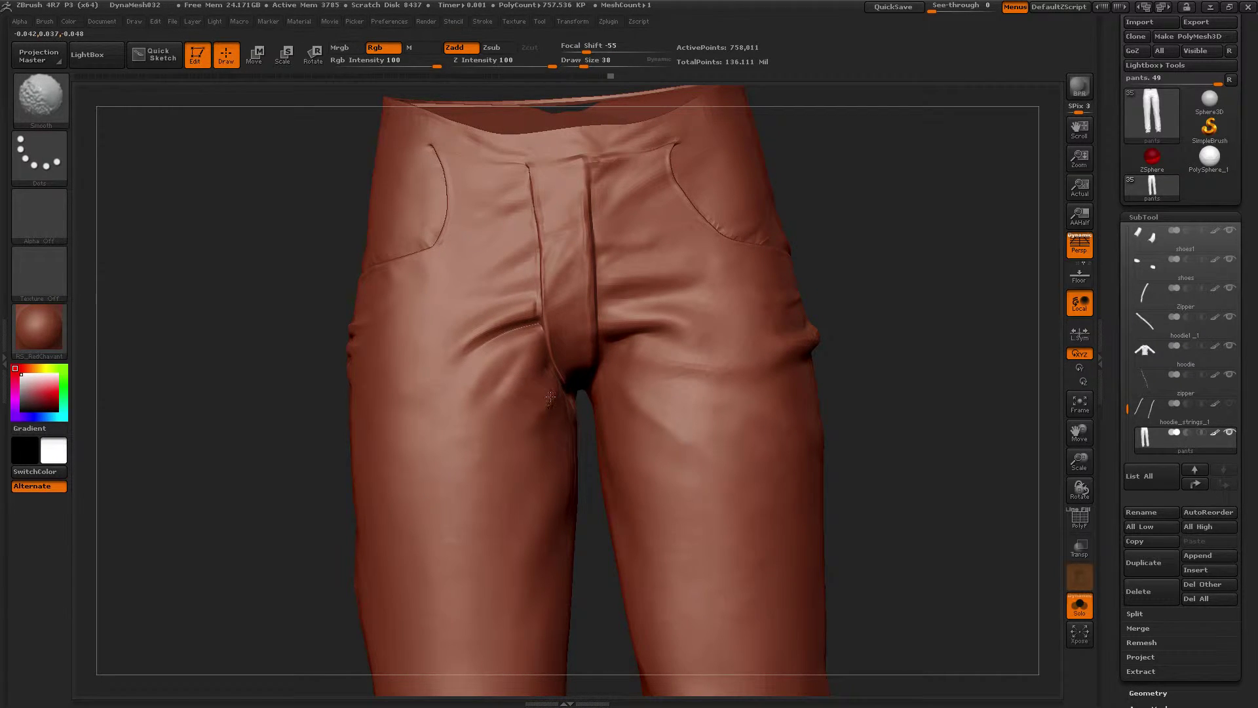
- Sharpen the crotch creases on the inner thigh with the Pinch brush at draw size 38 and smooth the surrounding cloth
key(b)
click(509, 357)
drag(848, 273, 833, 259)
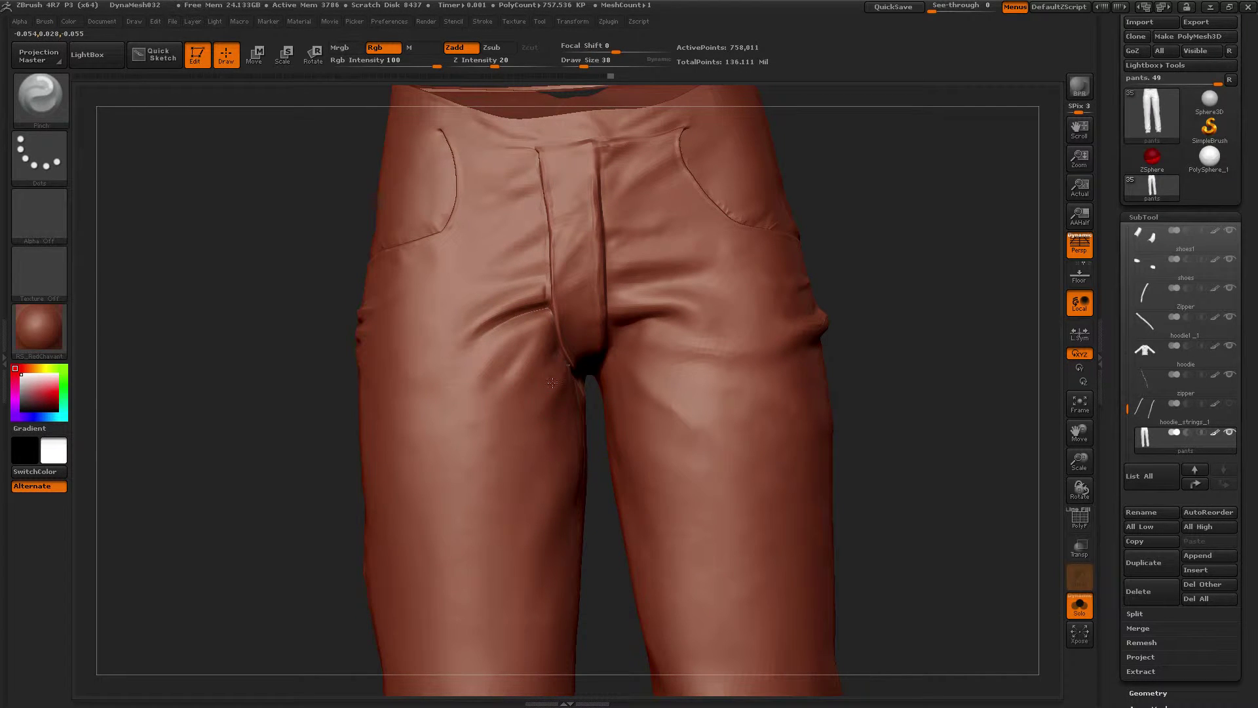
mouse_move(319, 347)
mouse_down()
mouse_move(313, 373)
mouse_move(384, 317)
mouse_move(459, 341)
mouse_up()
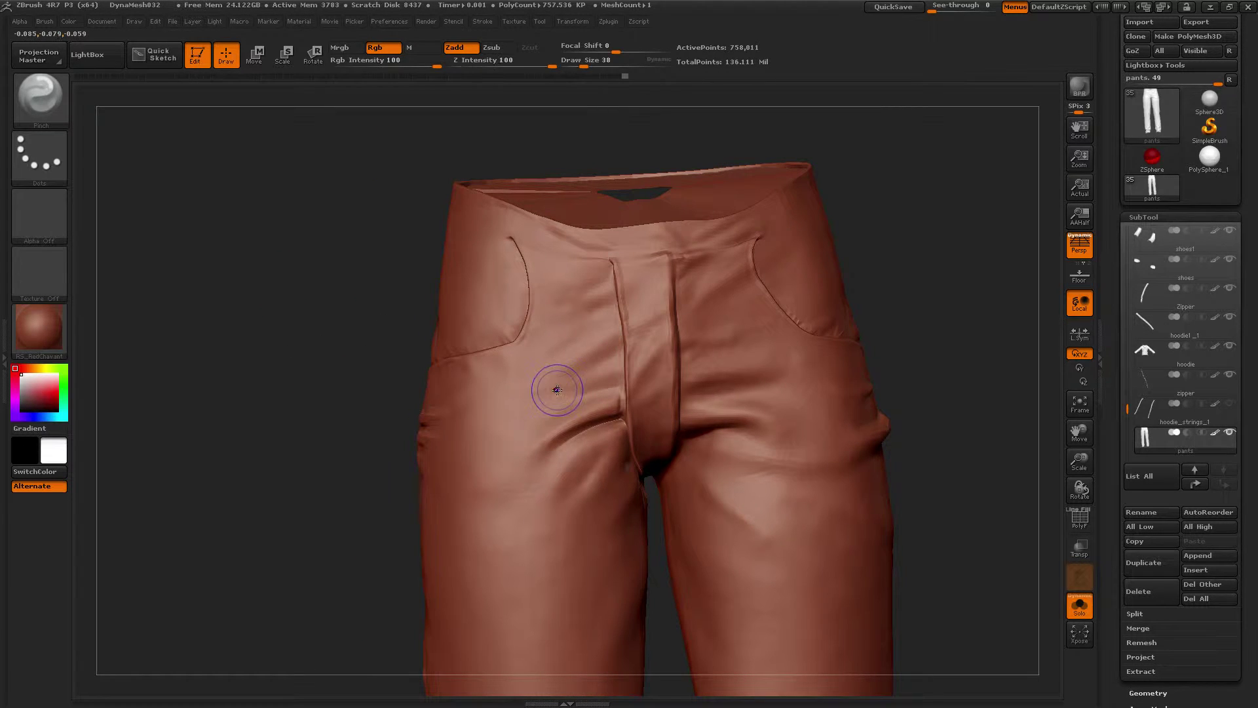
key(shift)
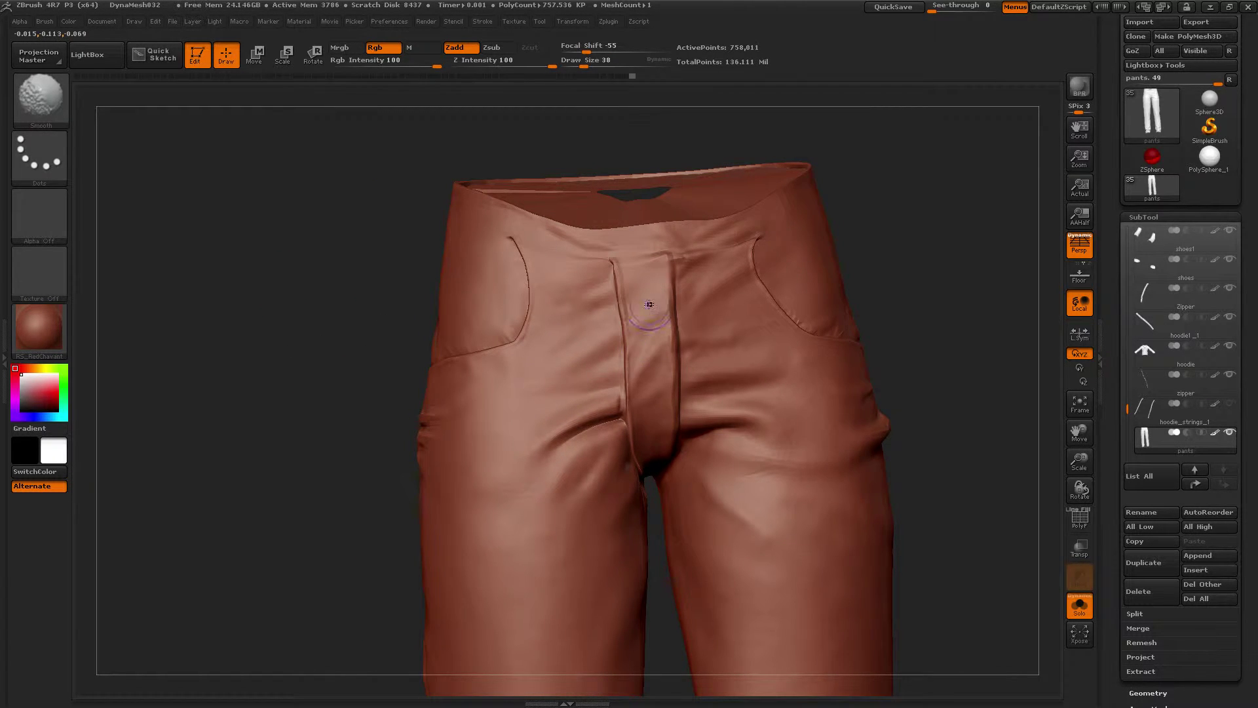
- Sculpt fine wrinkles across and along the fly with the Standard brush, reducing its draw size to 10
key(b)
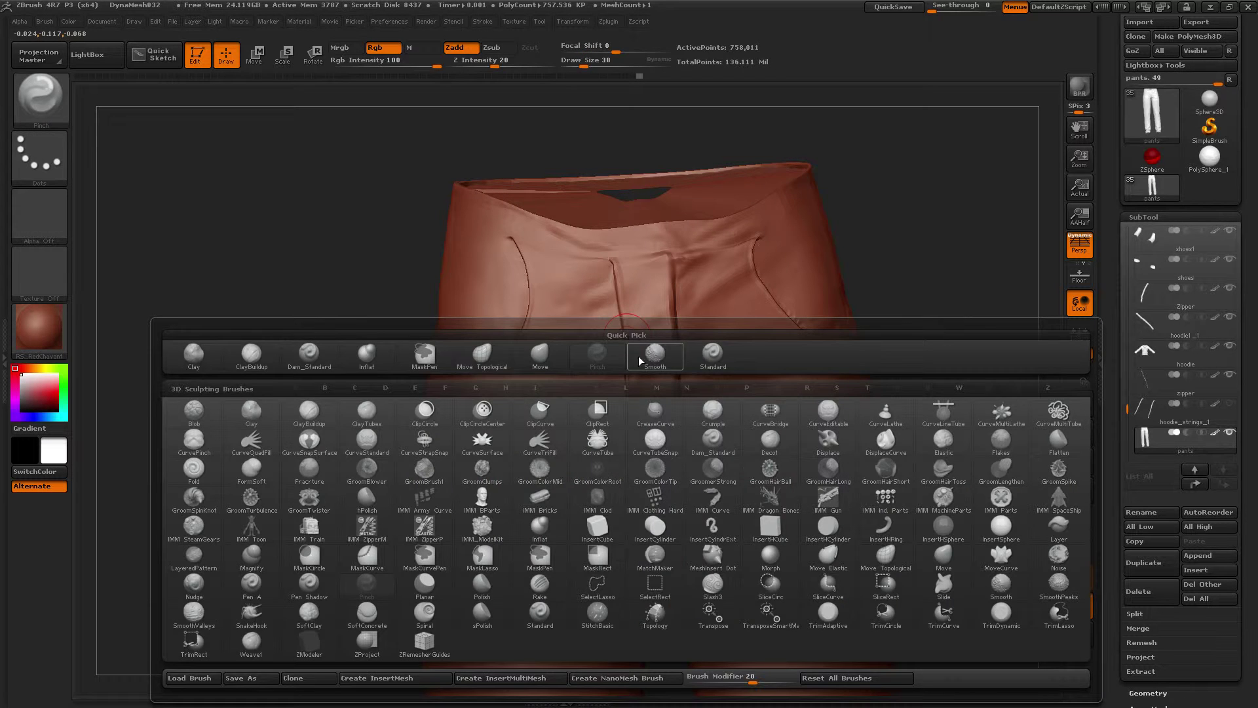
key(Escape)
mouse_move(817, 258)
mouse_down()
mouse_move(862, 251)
mouse_move(842, 282)
mouse_up()
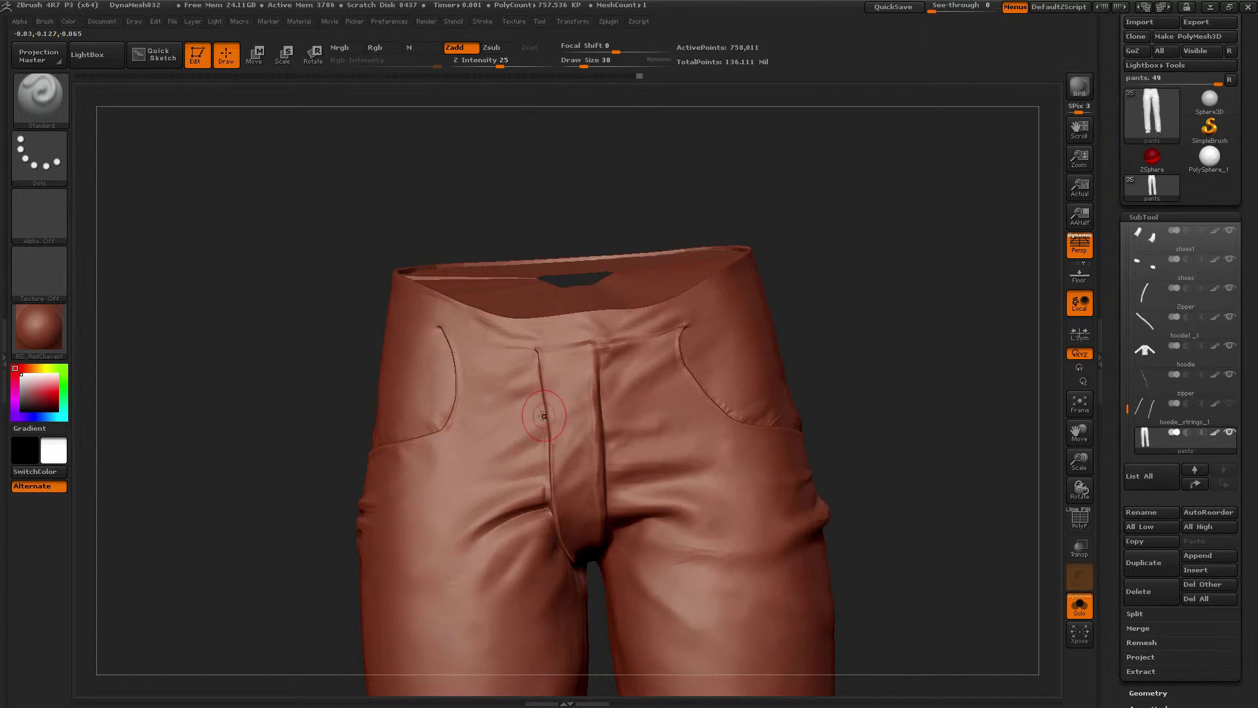
key(bracketleft)
key(bracketleft)
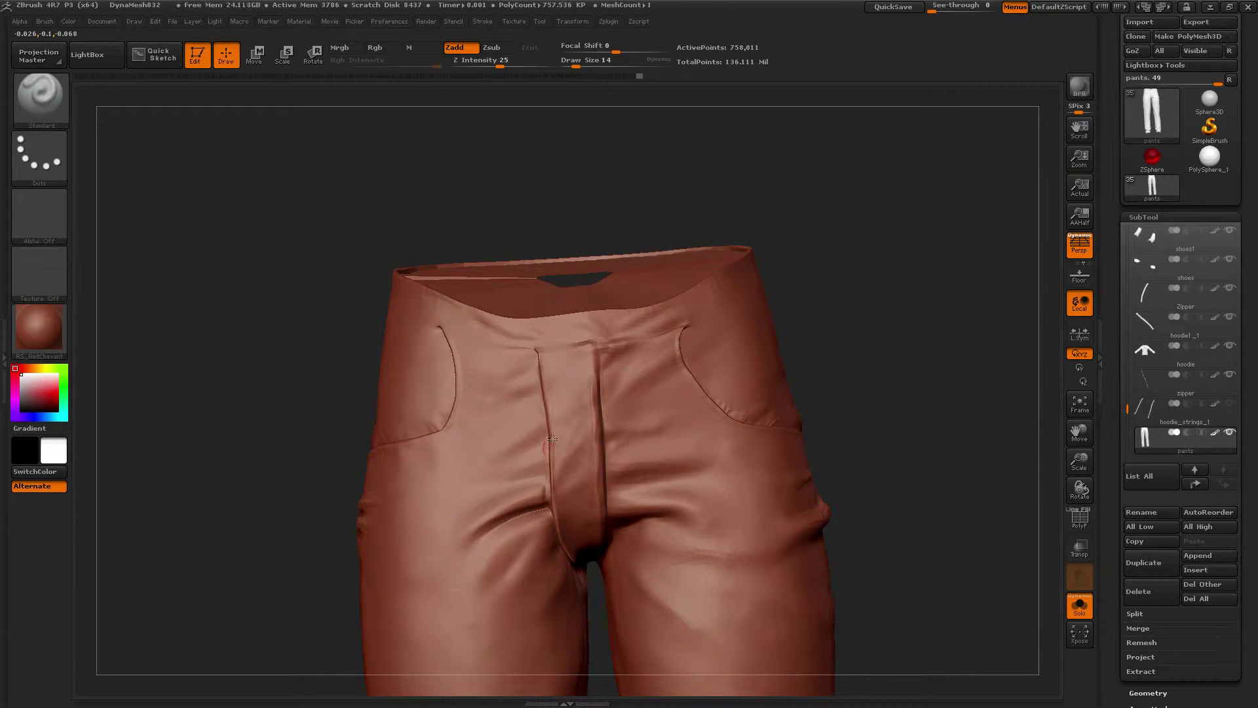
key(bracketleft)
drag(375, 350, 506, 419)
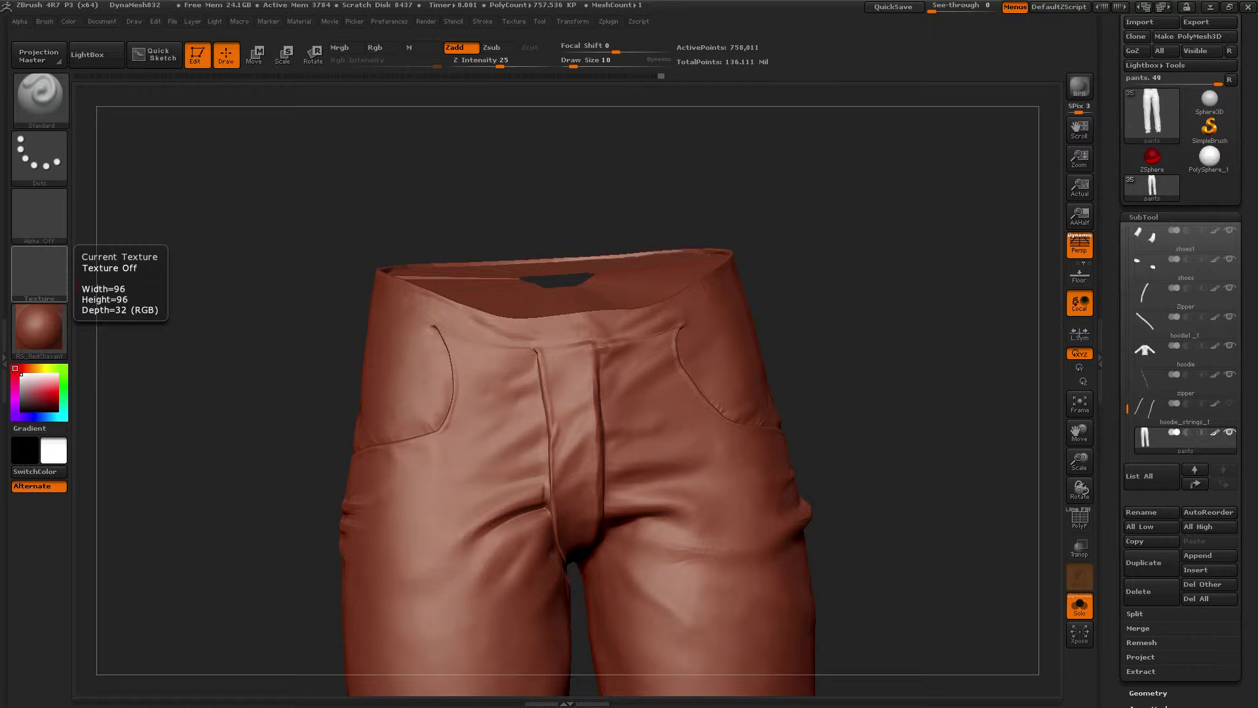
- Tighten the wrinkles around the fly with the Pinch brush at draw size 30
drag(823, 309, 789, 306)
key(b)
key(p)
key(i)
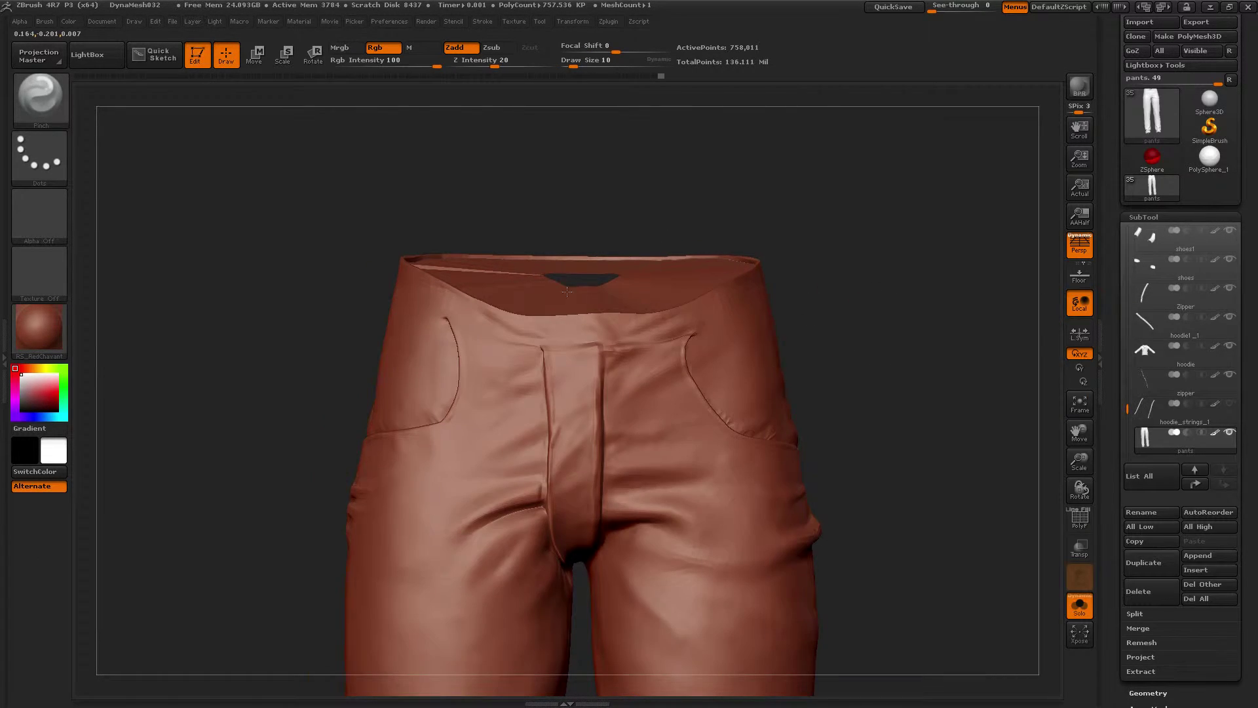
alt+drag(568, 280, 532, 262)
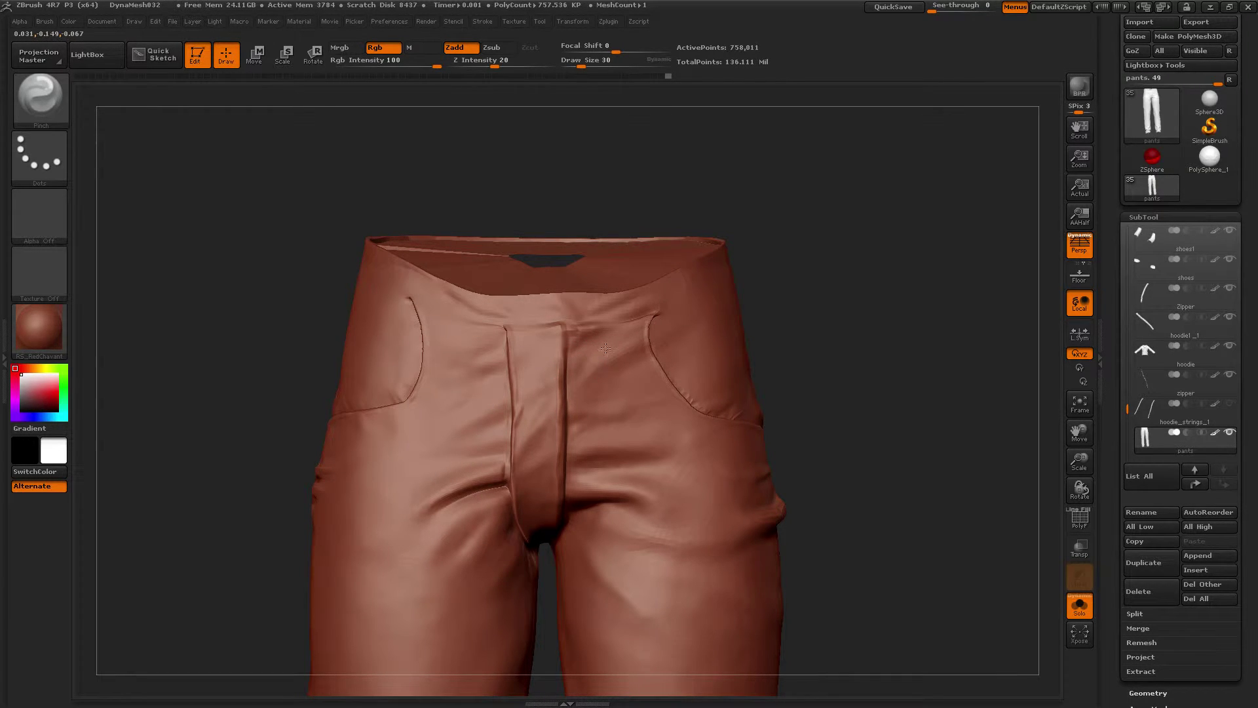
- Sculpt small creases between the fly and the front pocket with the Standard brush at draw size 14
key(b)
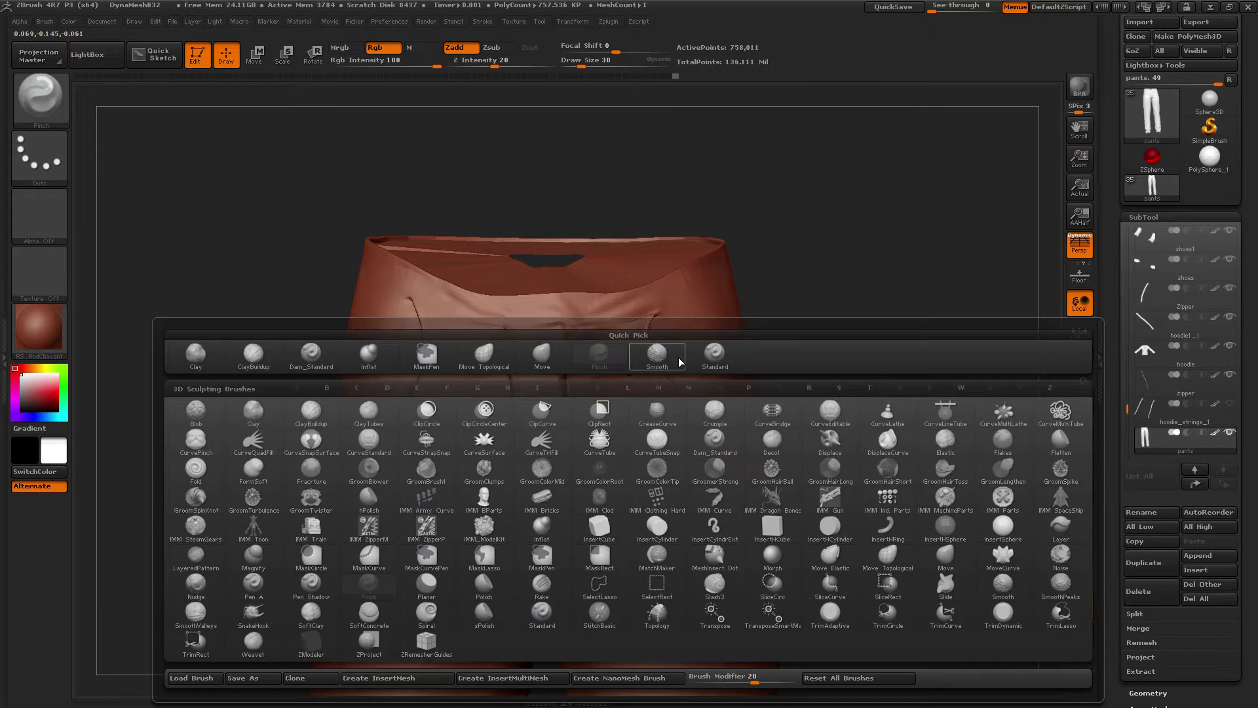
key(s)
key(t)
alt+drag(599, 381, 593, 359)
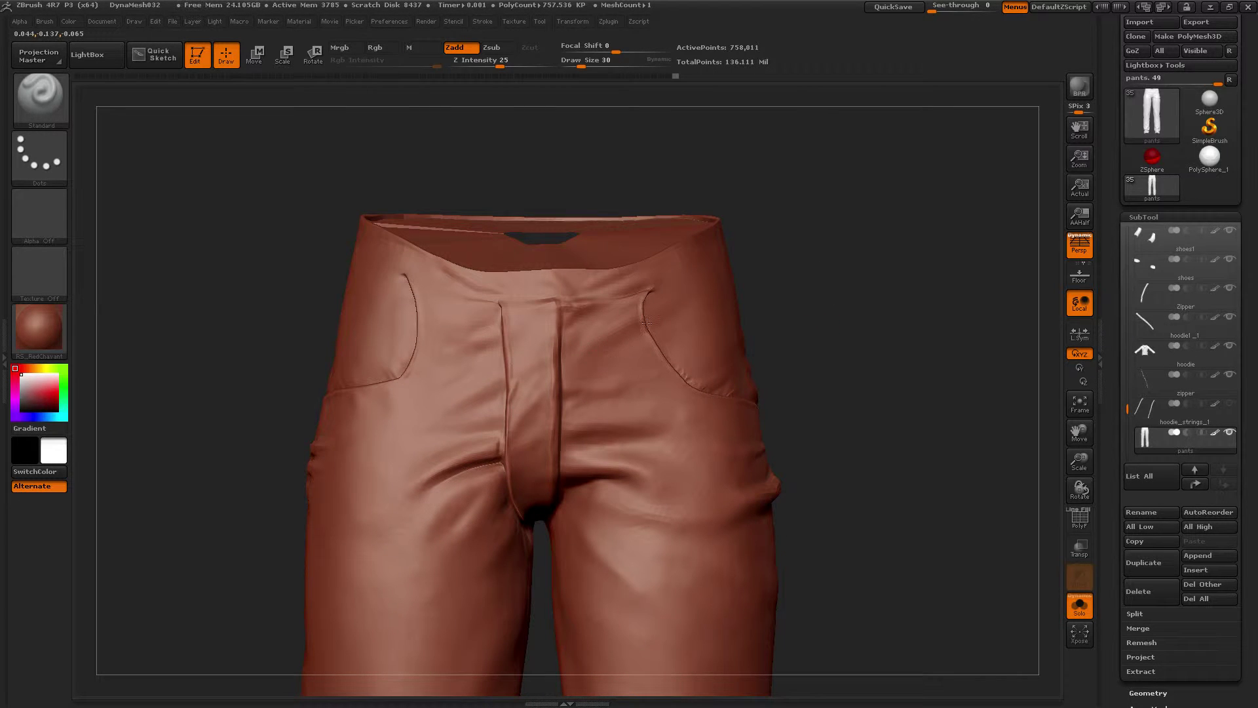
key(bracketleft)
key(bracketleft)
drag(821, 288, 803, 293)
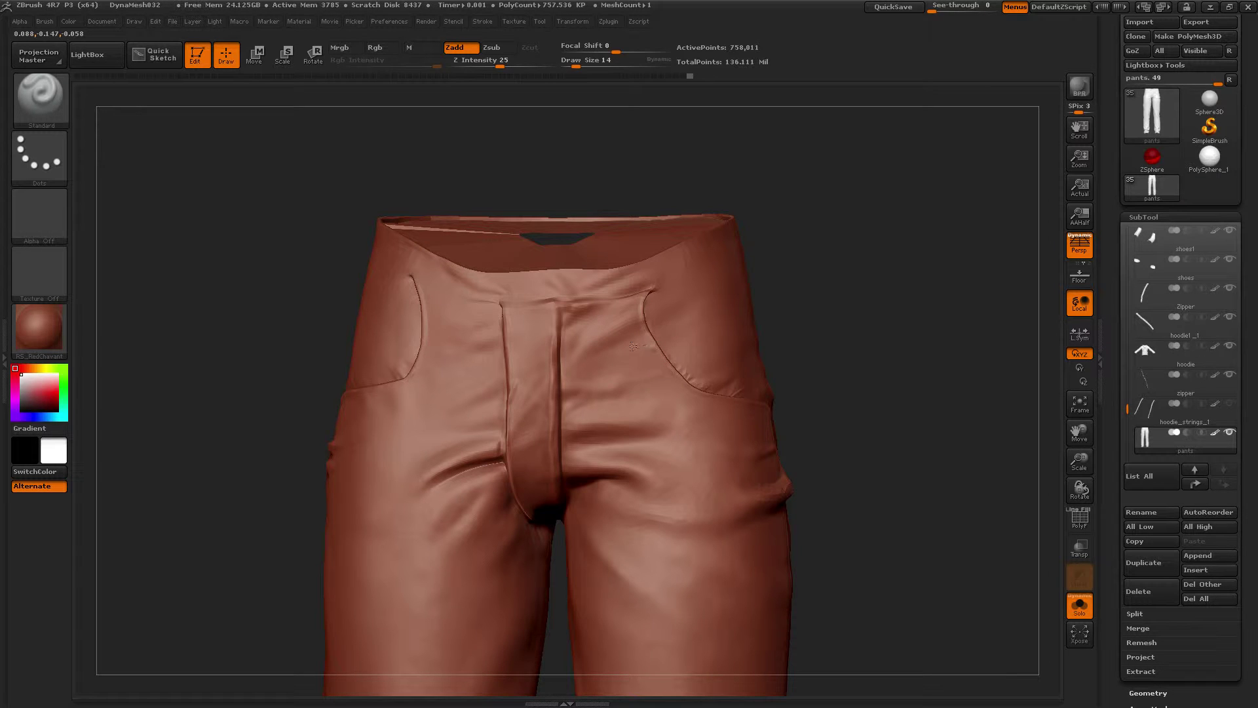
mouse_move(796, 296)
alt+mouse_down()
mouse_move(798, 253)
mouse_move(836, 256)
mouse_move(832, 283)
alt+mouse_up()
- Adjust the shape of the crotch at the base of the fly with the Move brush, varying its draw size
key(b)
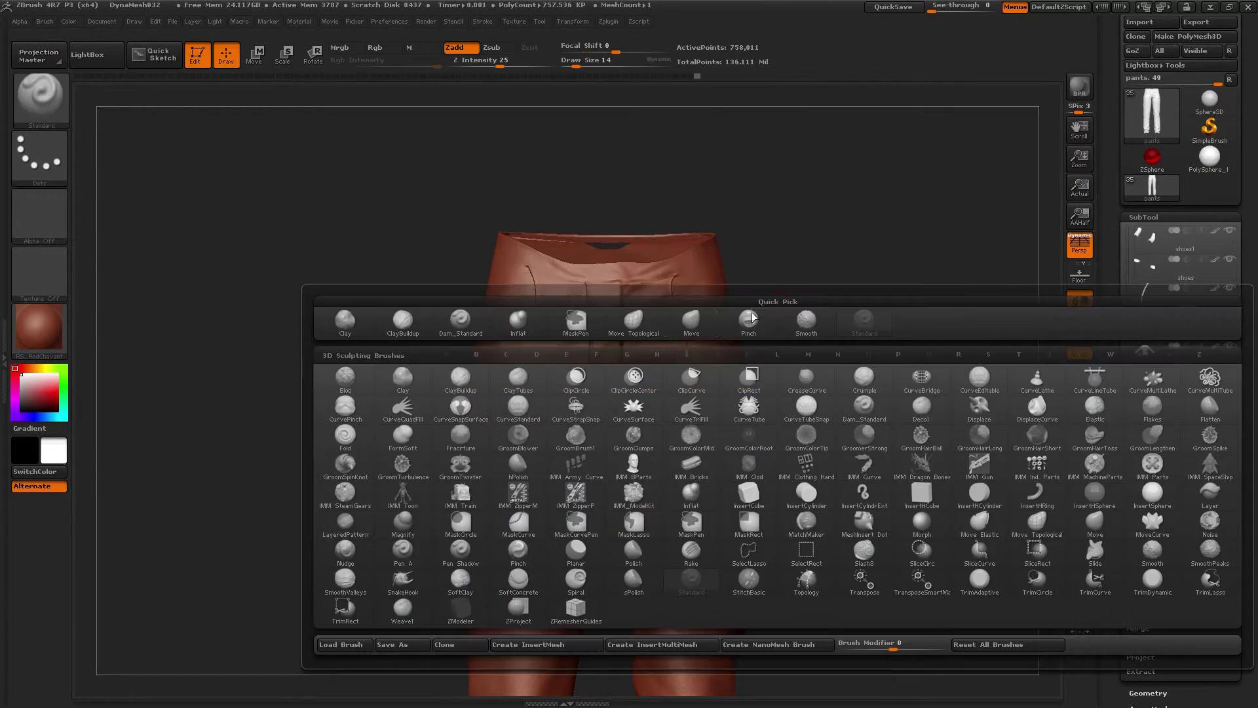
click(691, 321)
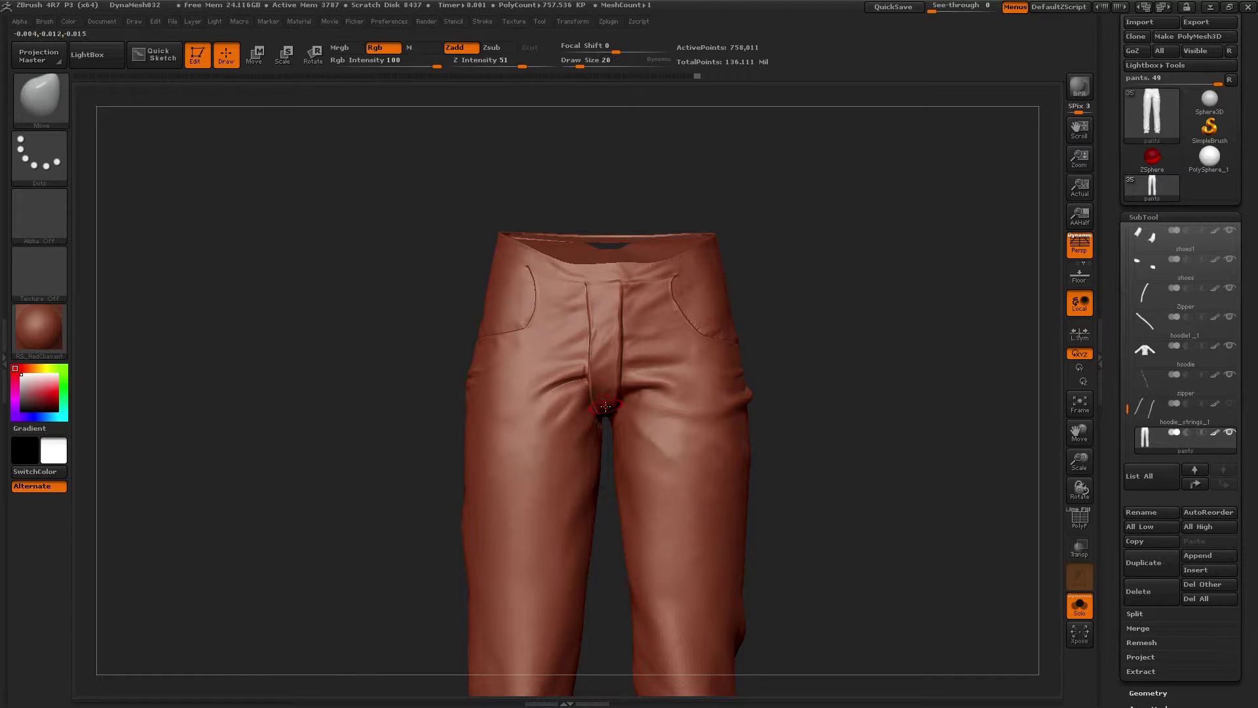
key(bracketright)
key(bracketleft)
key(bracketleft)
key(bracketleft)
key(bracketright)
key(shift)
- Refine the lower end of the fly with the Standard brush at draw size 10 and smooth the result
key(b)
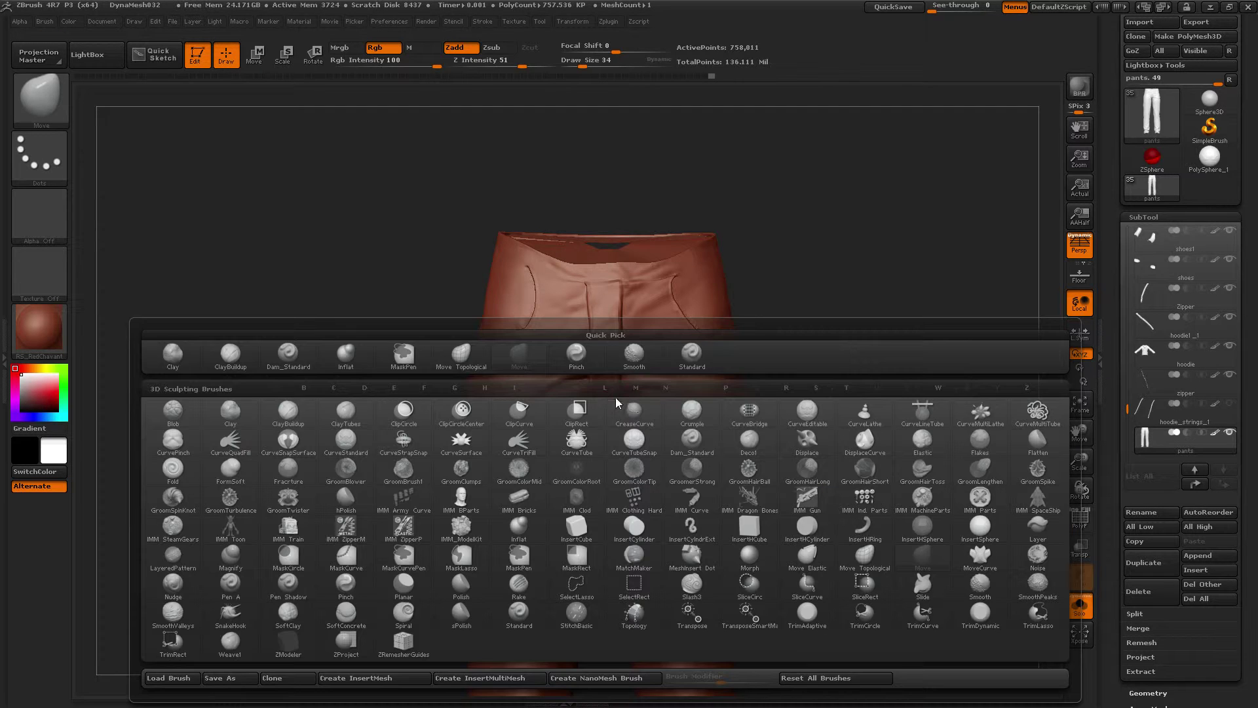
key(s)
key(t)
key(bracketleft)
key(bracketleft)
key(bracketleft)
key(bracketleft)
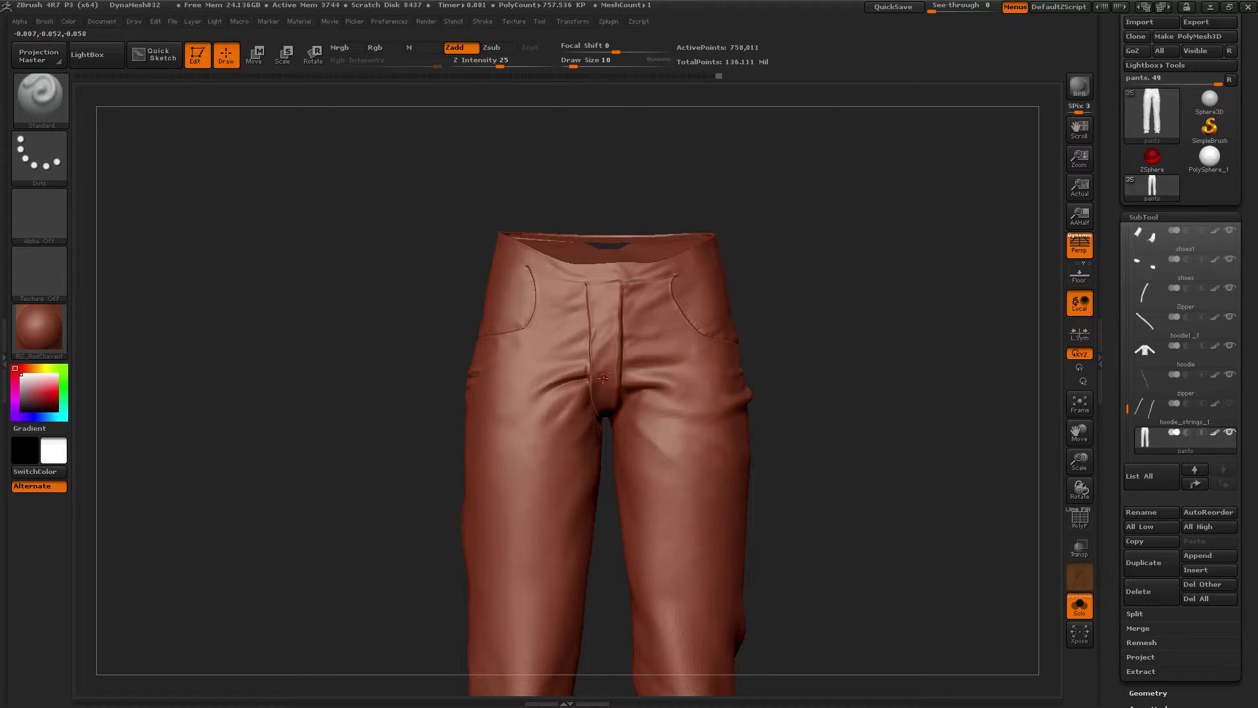
key(shift)
mouse_move(809, 295)
mouse_down()
mouse_move(795, 261)
mouse_move(833, 247)
mouse_move(800, 253)
mouse_up()
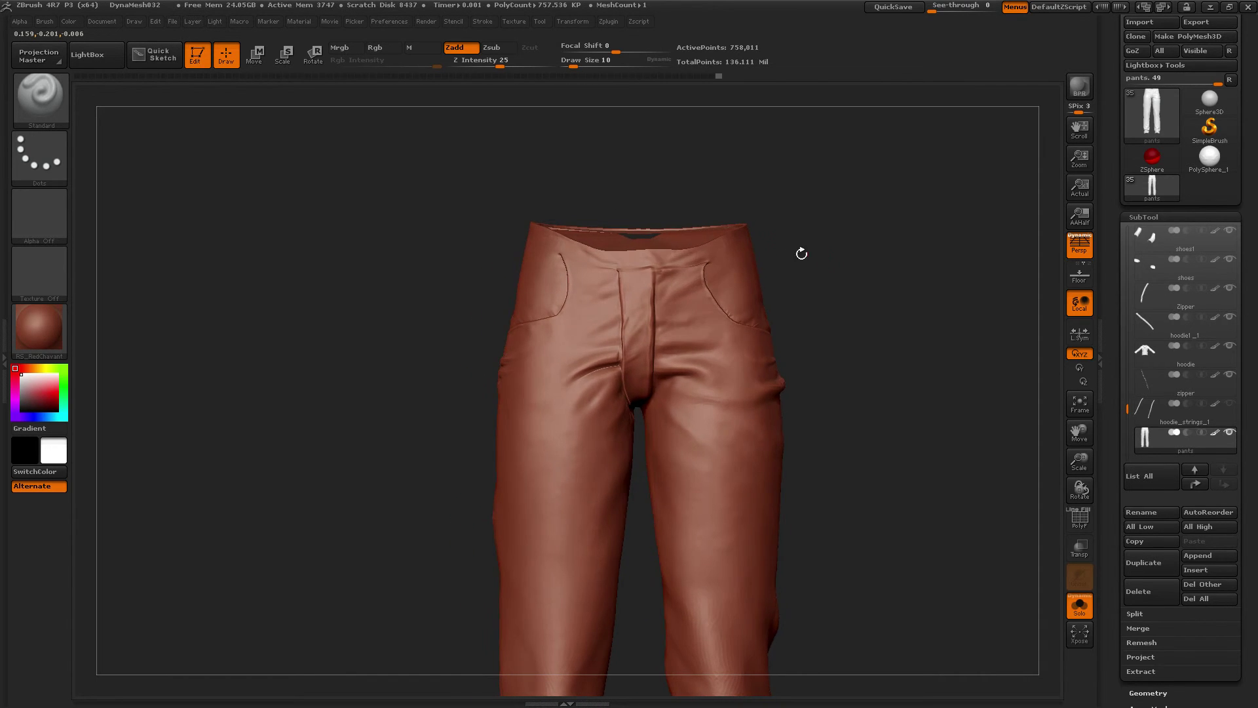
- Adjust the front edge of the waistband with the Move brush, bringing the draw size to 18
key(b)
key(m)
key(v)
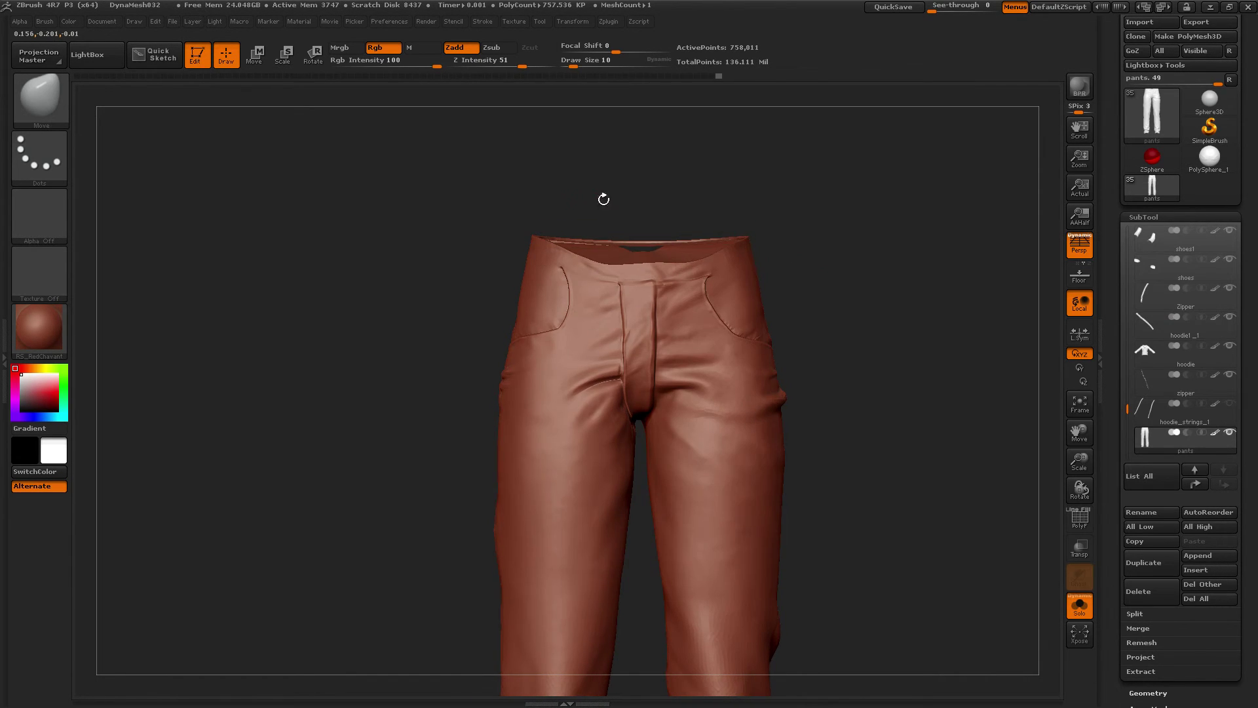
key(bracketright)
key(bracketright)
key(bracketright)
key(bracketright)
key(bracketleft)
key(bracketleft)
key(bracketleft)
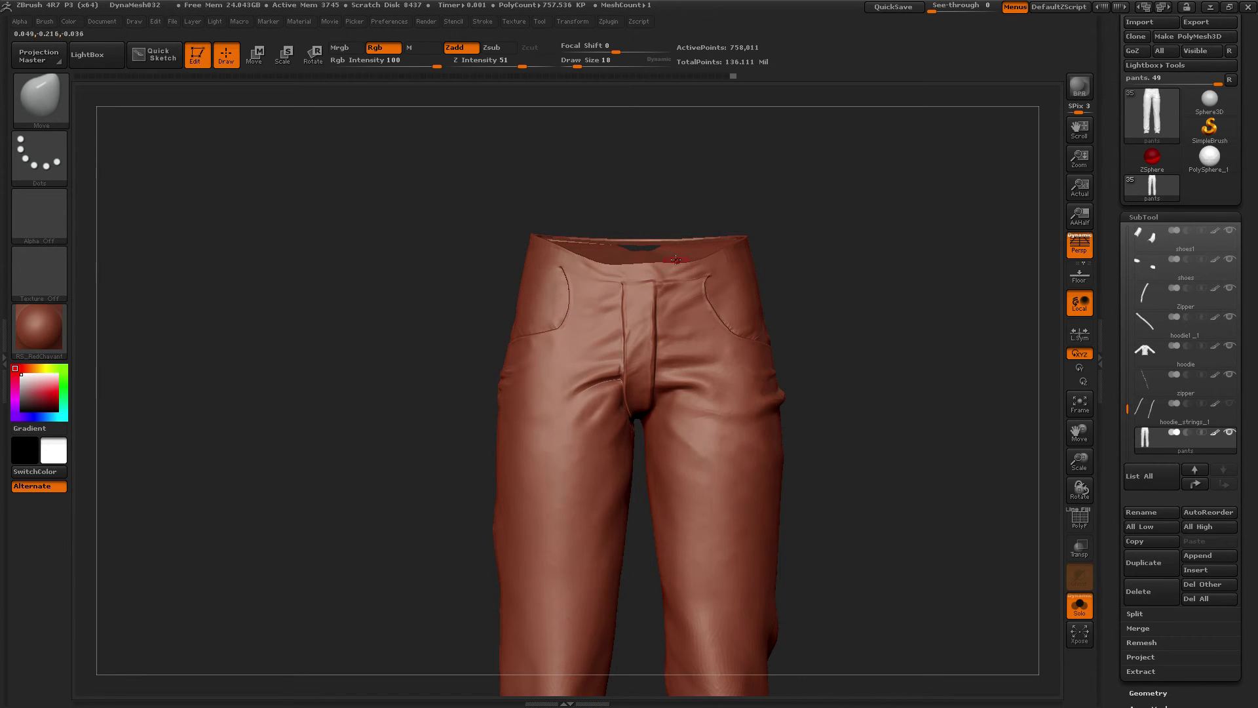
- Sculpt fine creases on the waistband above the fly with the Standard brush at draw size 9
key(b)
click(797, 288)
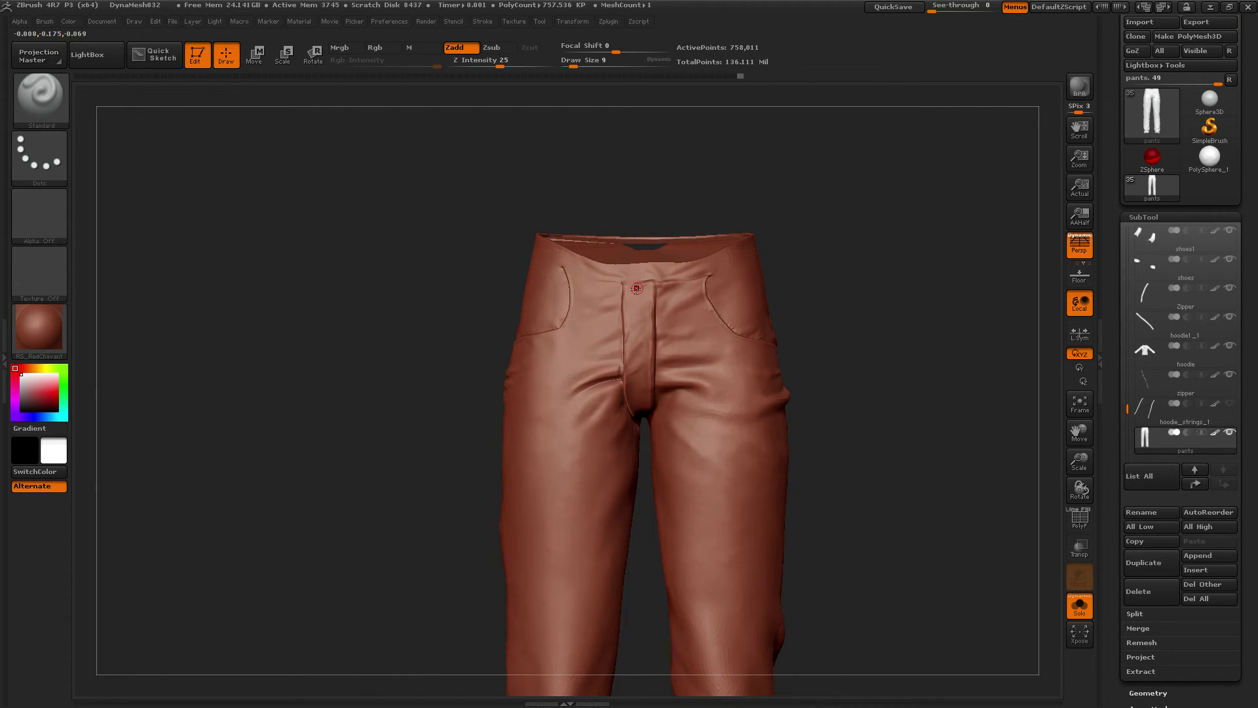
drag(649, 168, 640, 342)
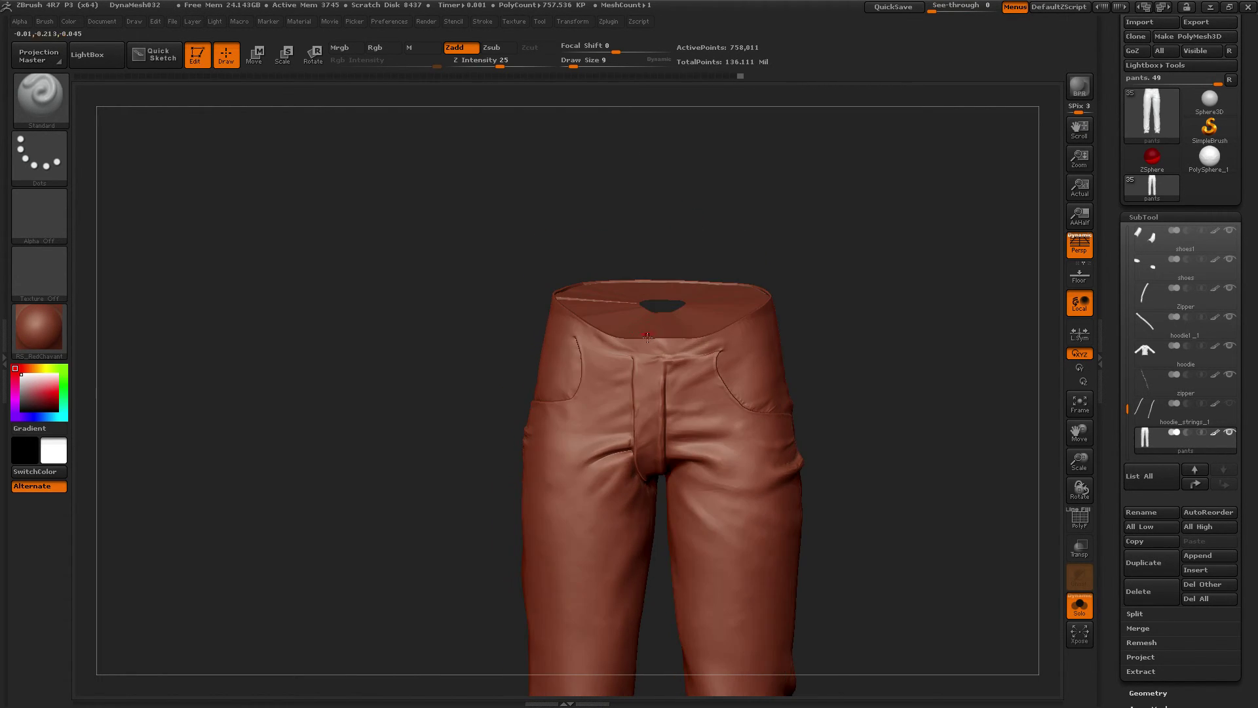
drag(681, 276, 1000, 401)
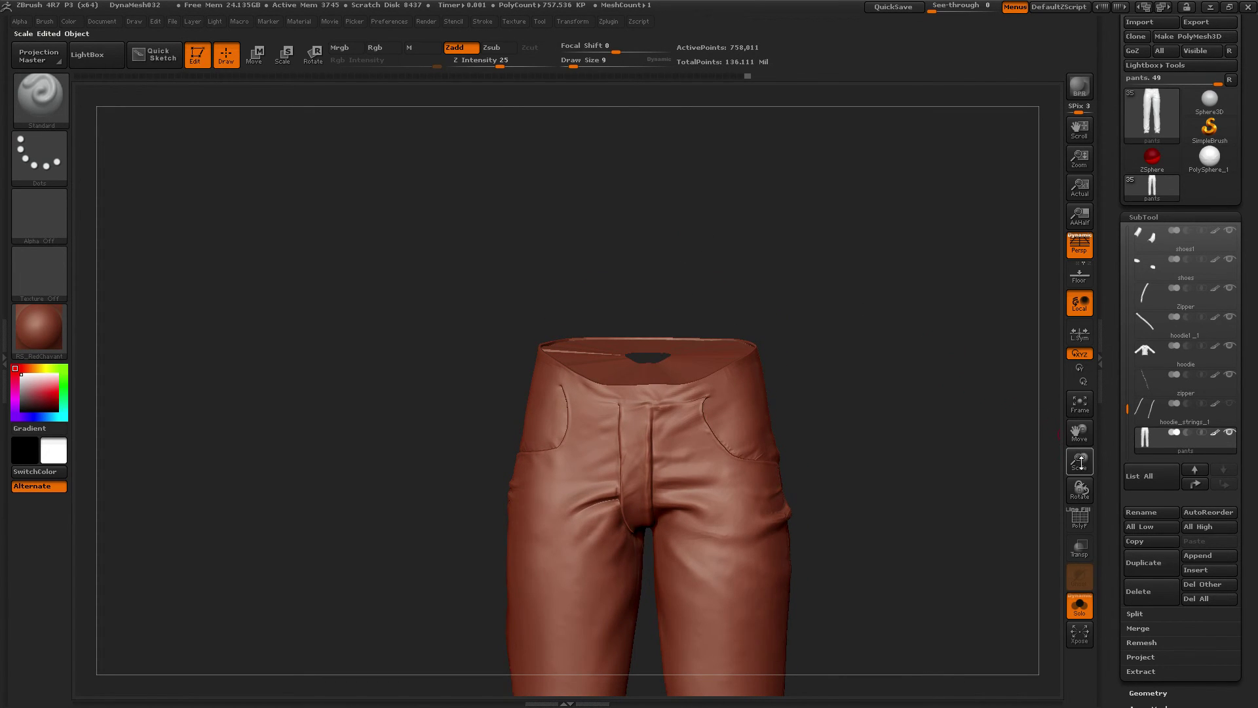
drag(1080, 461, 606, 375)
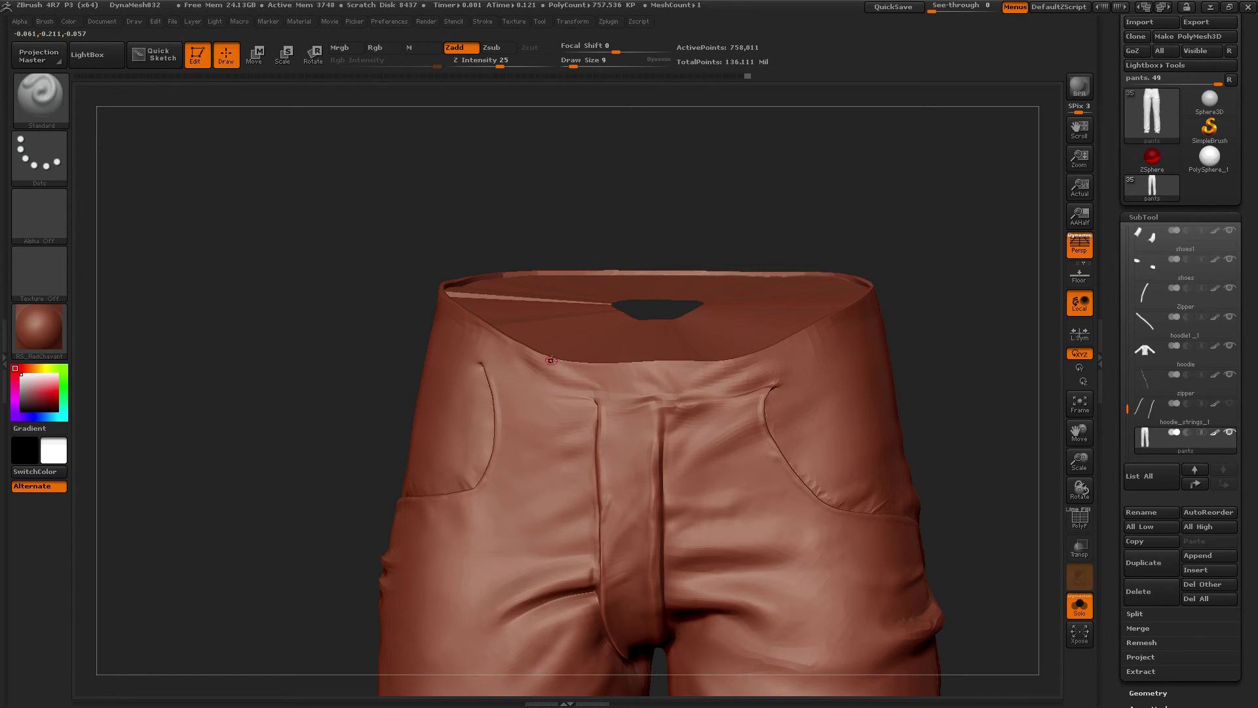
- Sculpt fine creases along the waistband's upper edge from the front around to the hip with the Standard brush at draw size 9
drag(669, 214, 619, 233)
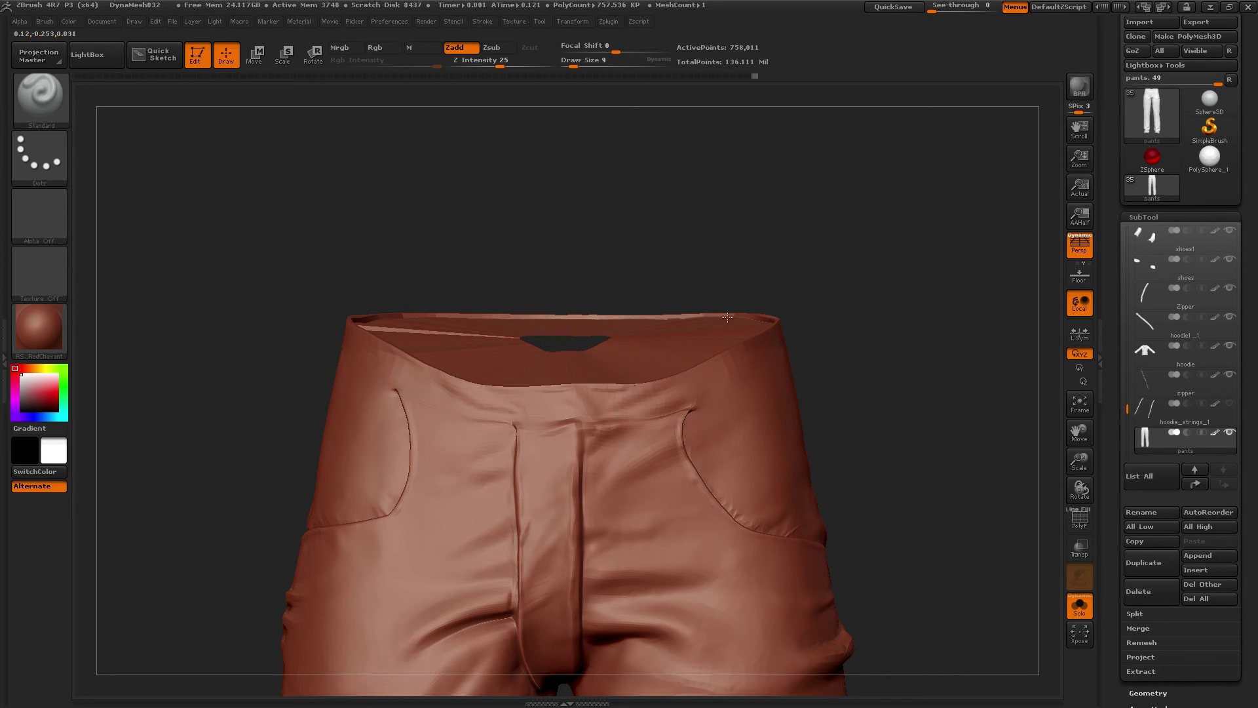
alt+drag(753, 263, 696, 249)
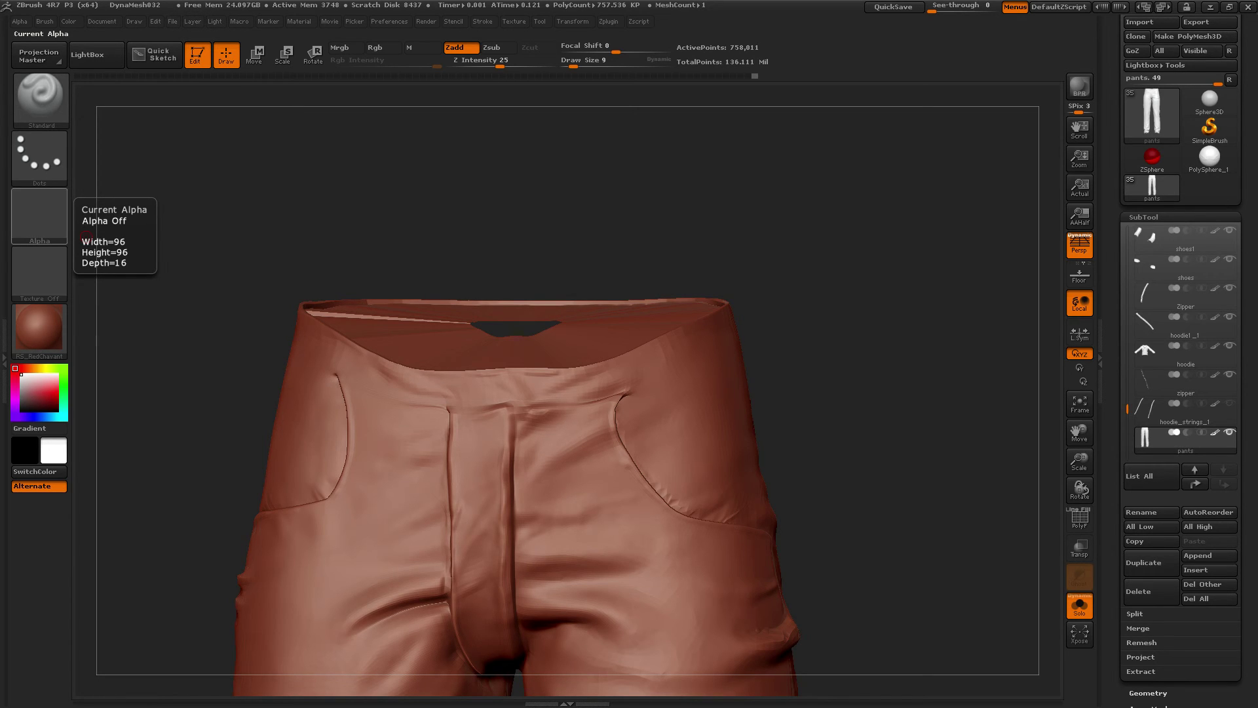
drag(809, 253, 799, 283)
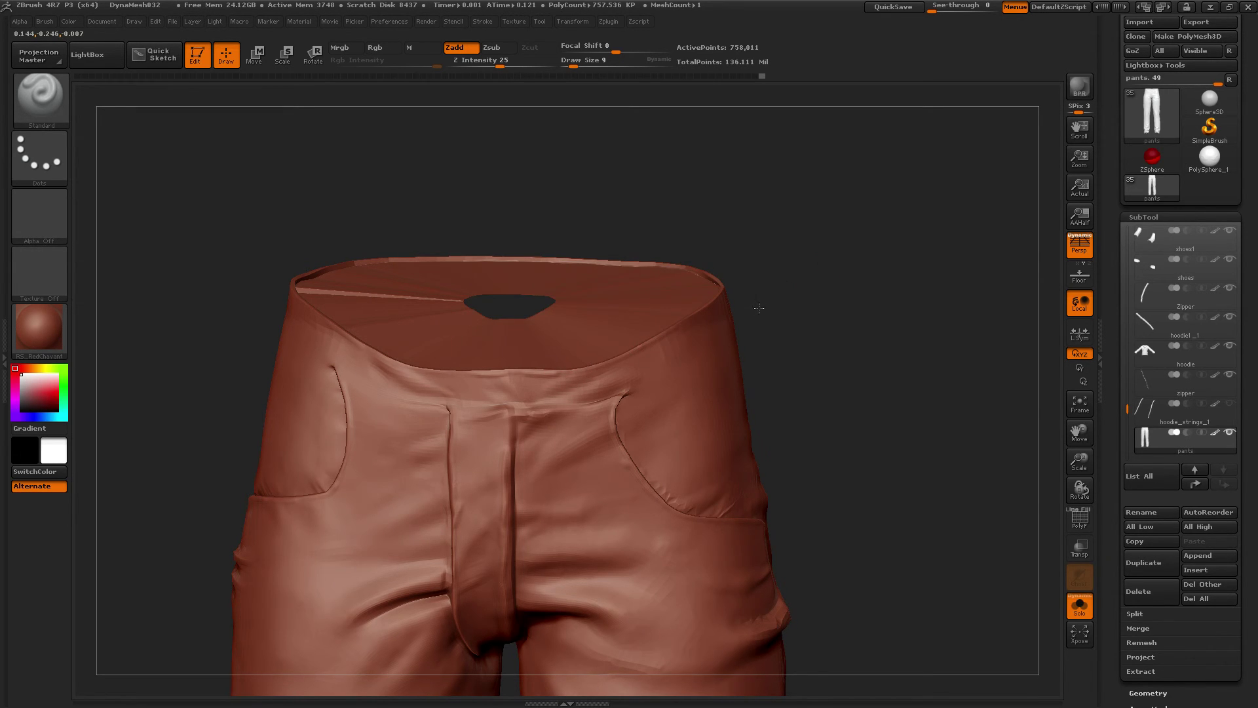
drag(758, 308, 575, 375)
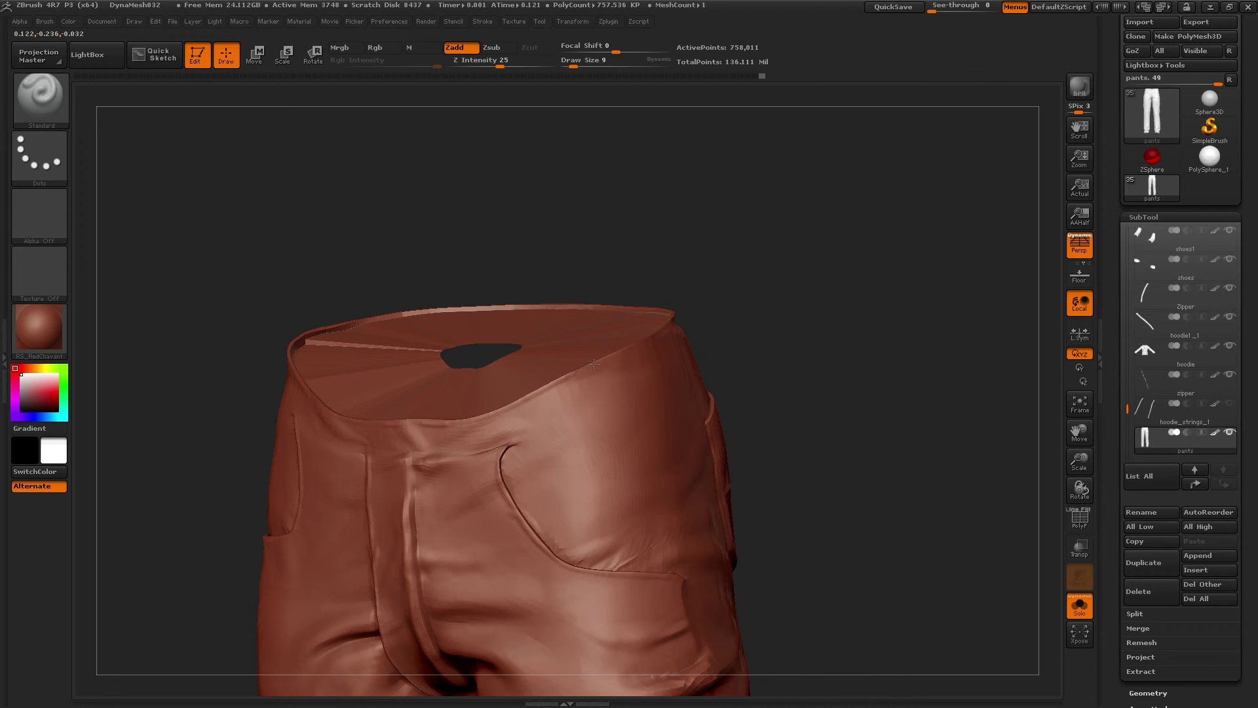
drag(657, 337, 586, 365)
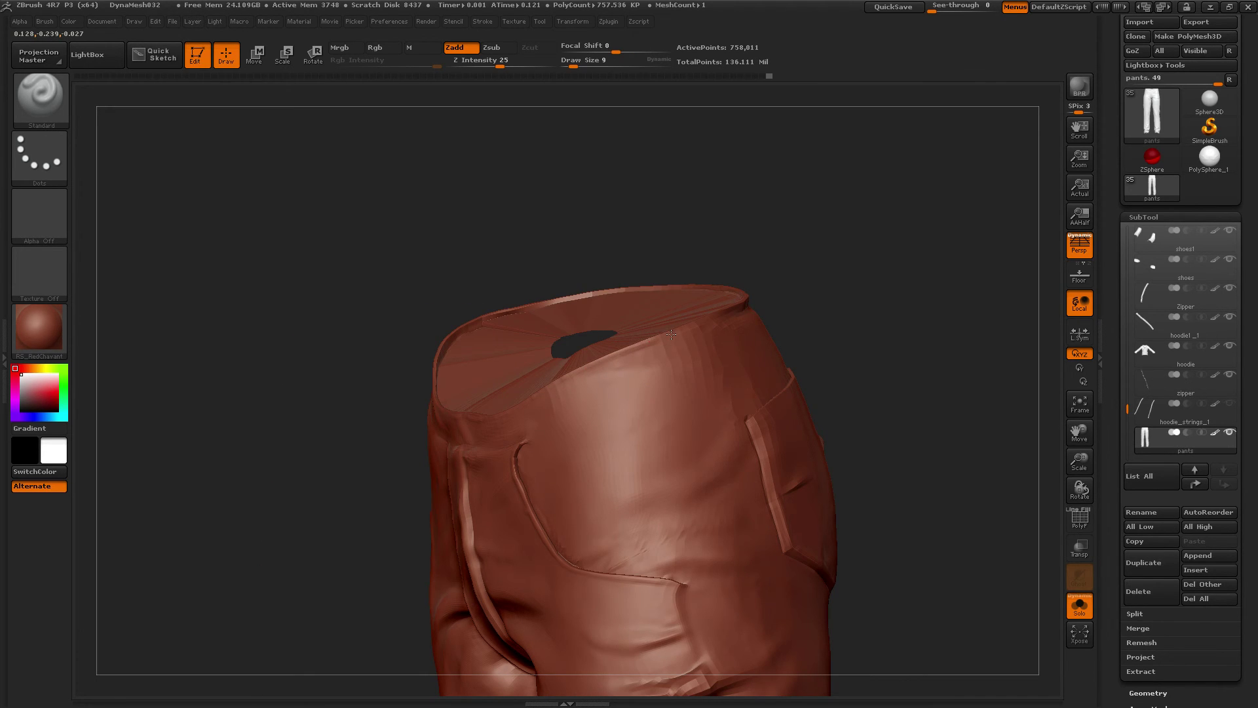
drag(834, 262, 579, 362)
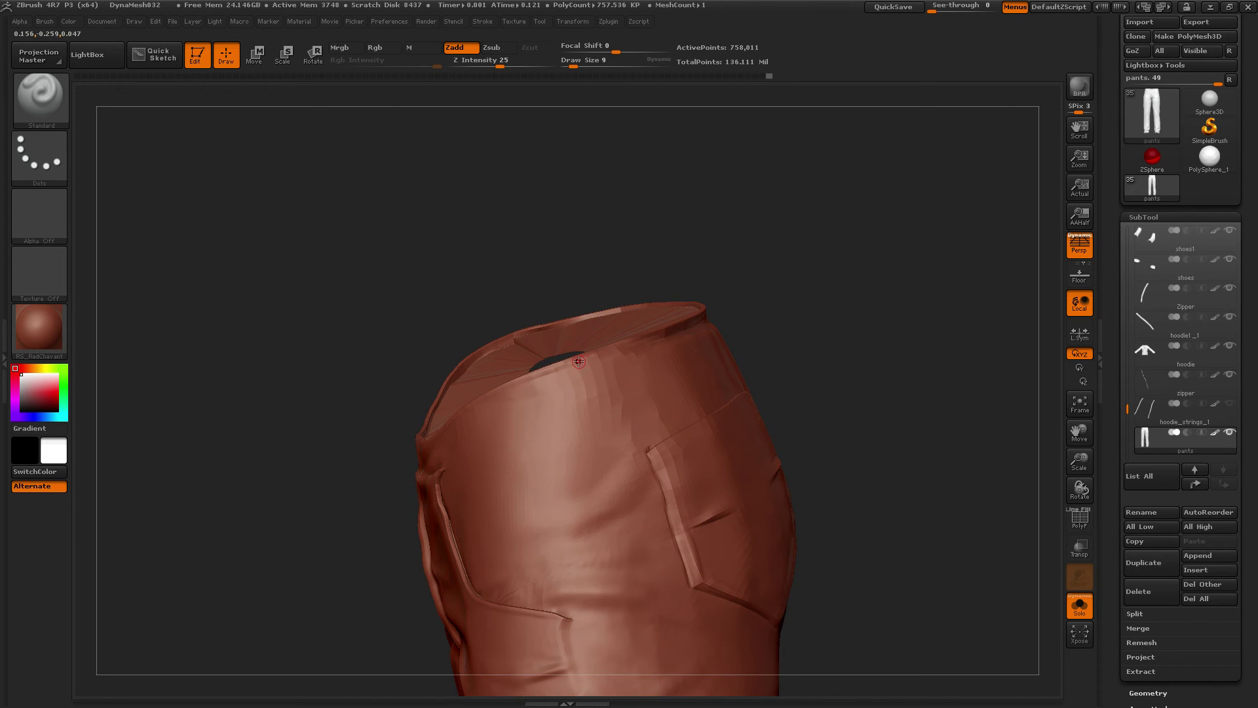
- Detail the waistband's rim across the back and around the opposite hip with the Standard brush, reducing the draw size to 8
drag(777, 298, 474, 317)
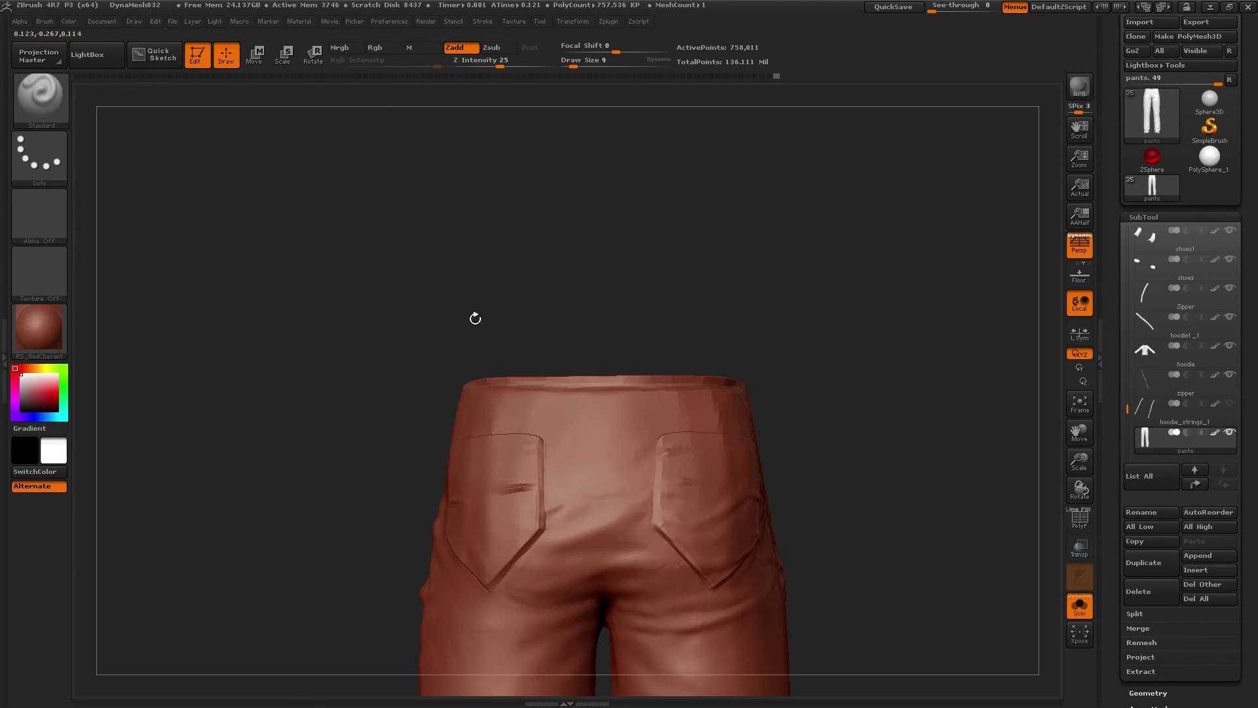
drag(634, 281, 516, 348)
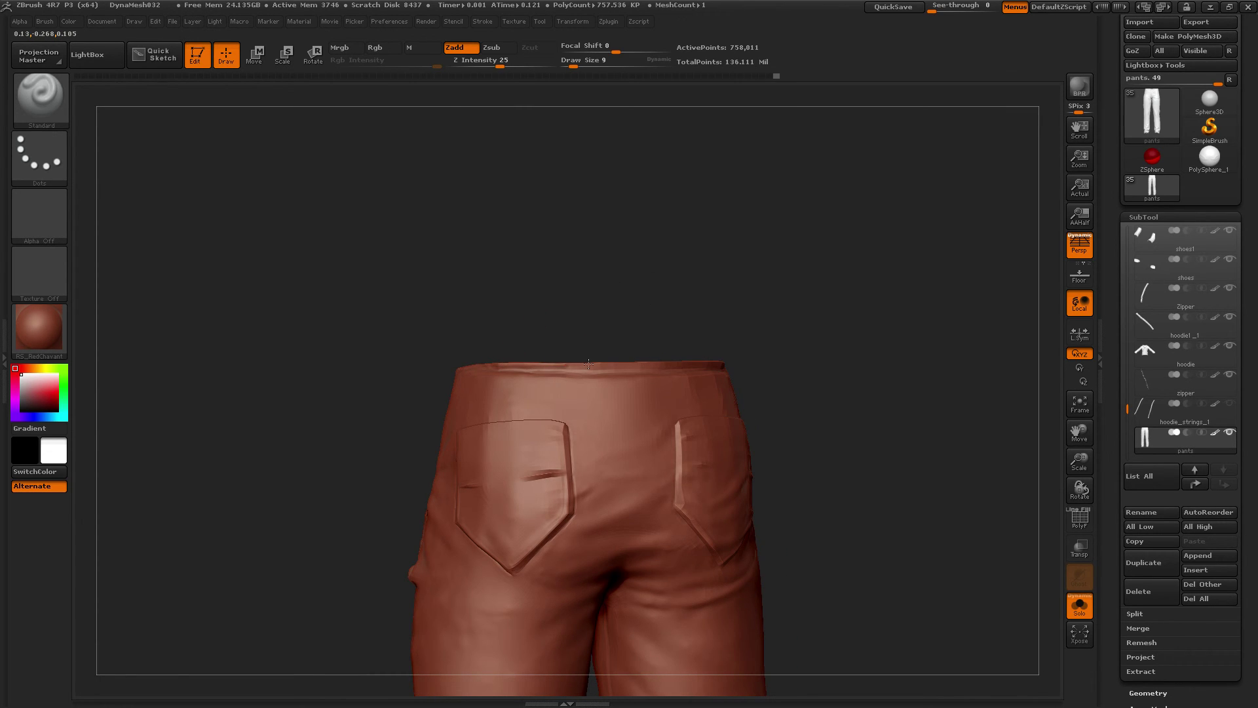
drag(677, 315, 498, 328)
key([)
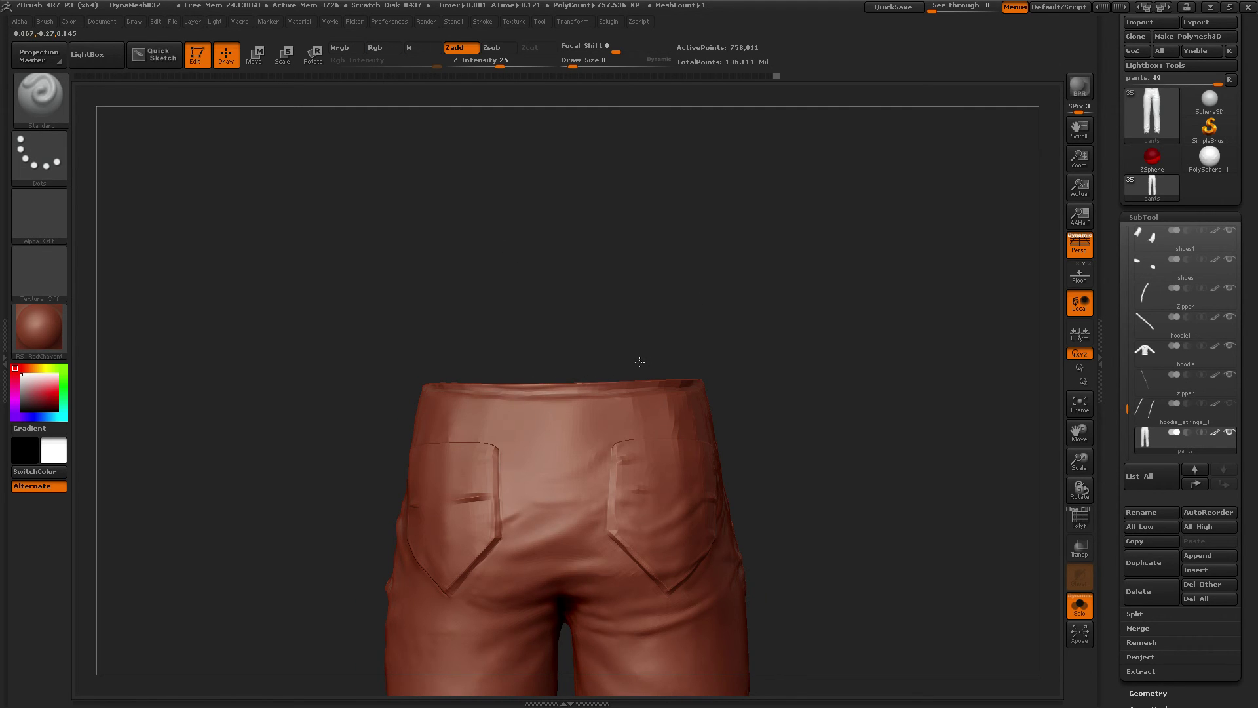
drag(651, 321, 510, 401)
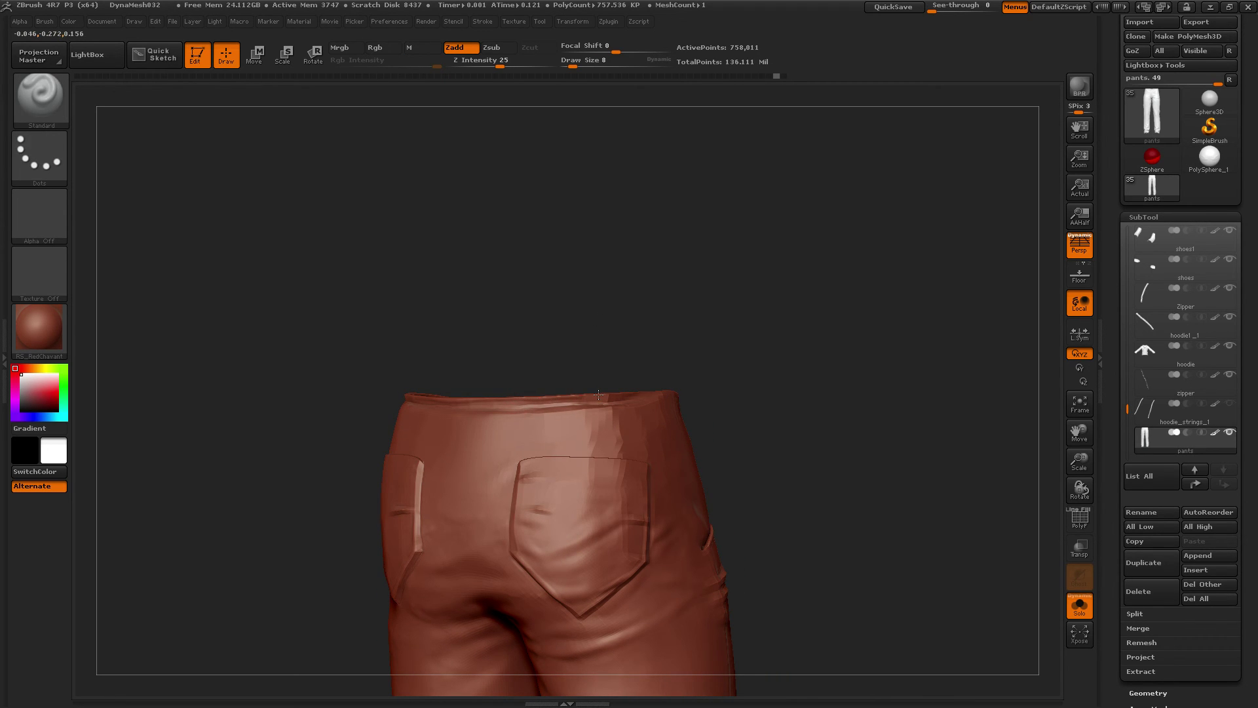
drag(682, 339, 629, 354)
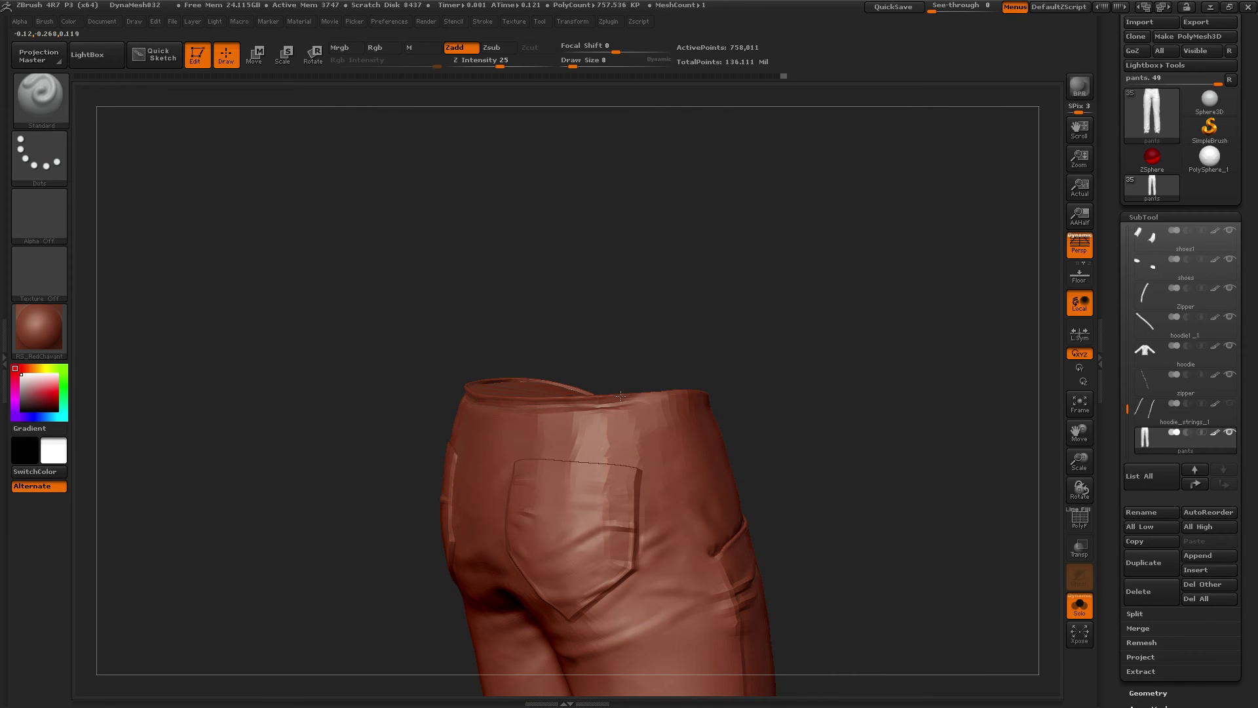
drag(742, 326, 566, 347)
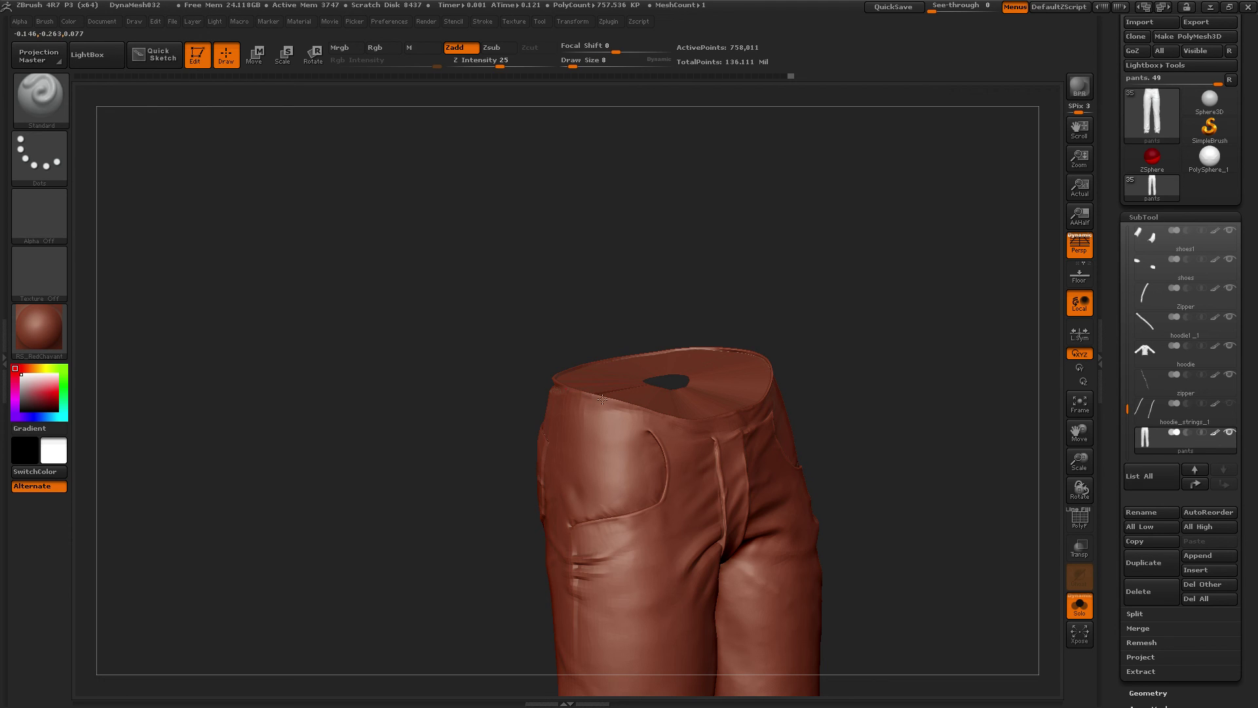
- Refine the front of the waistband between the pocket and the fly with the Standard brush at draw size 8
drag(635, 381, 579, 412)
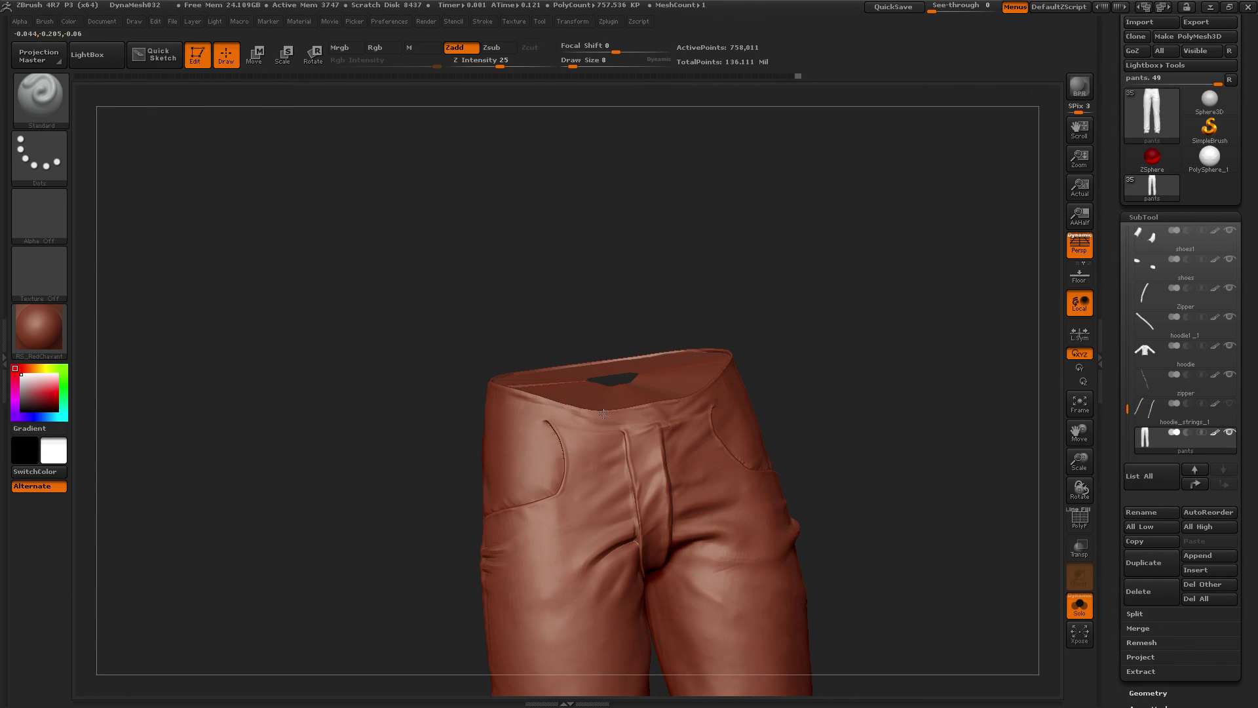
drag(495, 335, 603, 297)
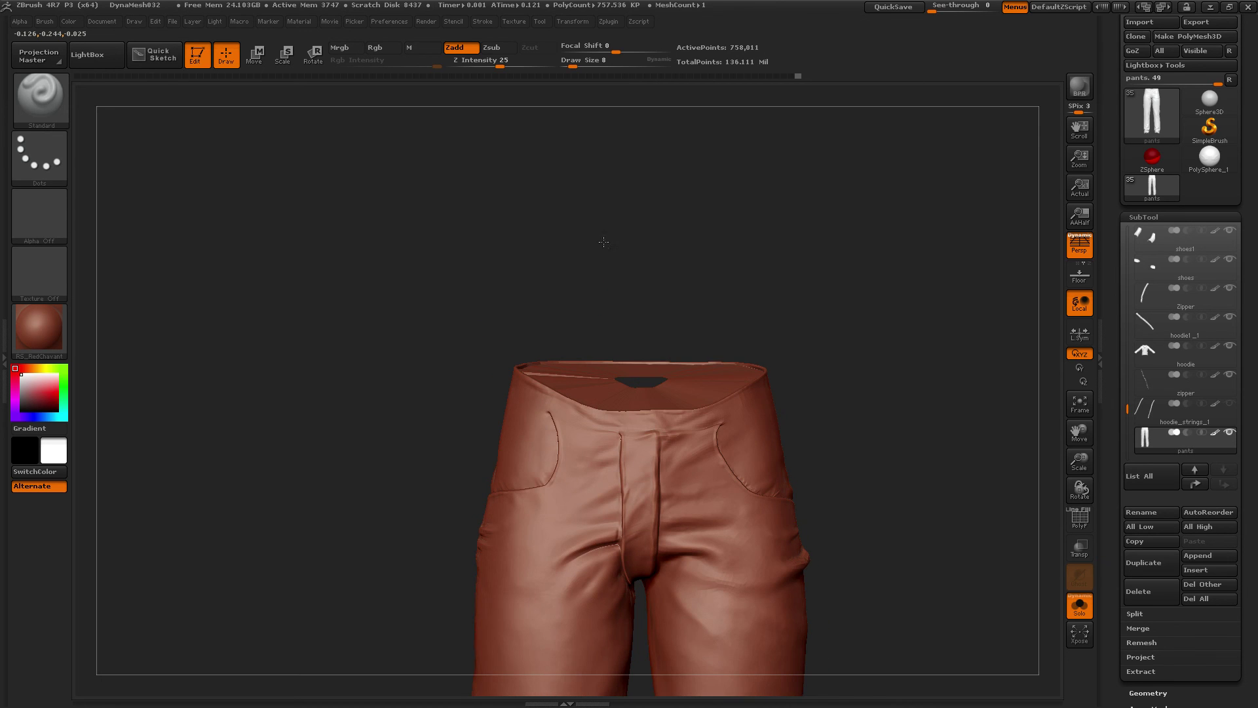
drag(598, 238, 586, 277)
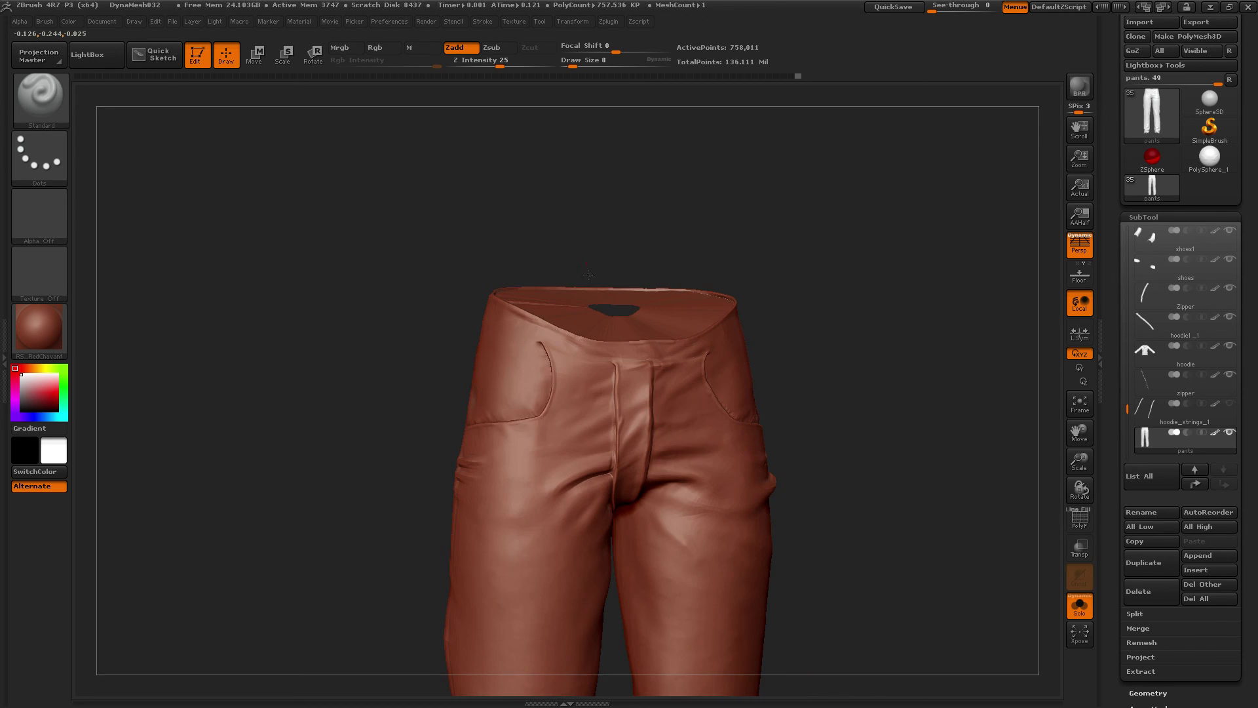
drag(612, 227, 535, 354)
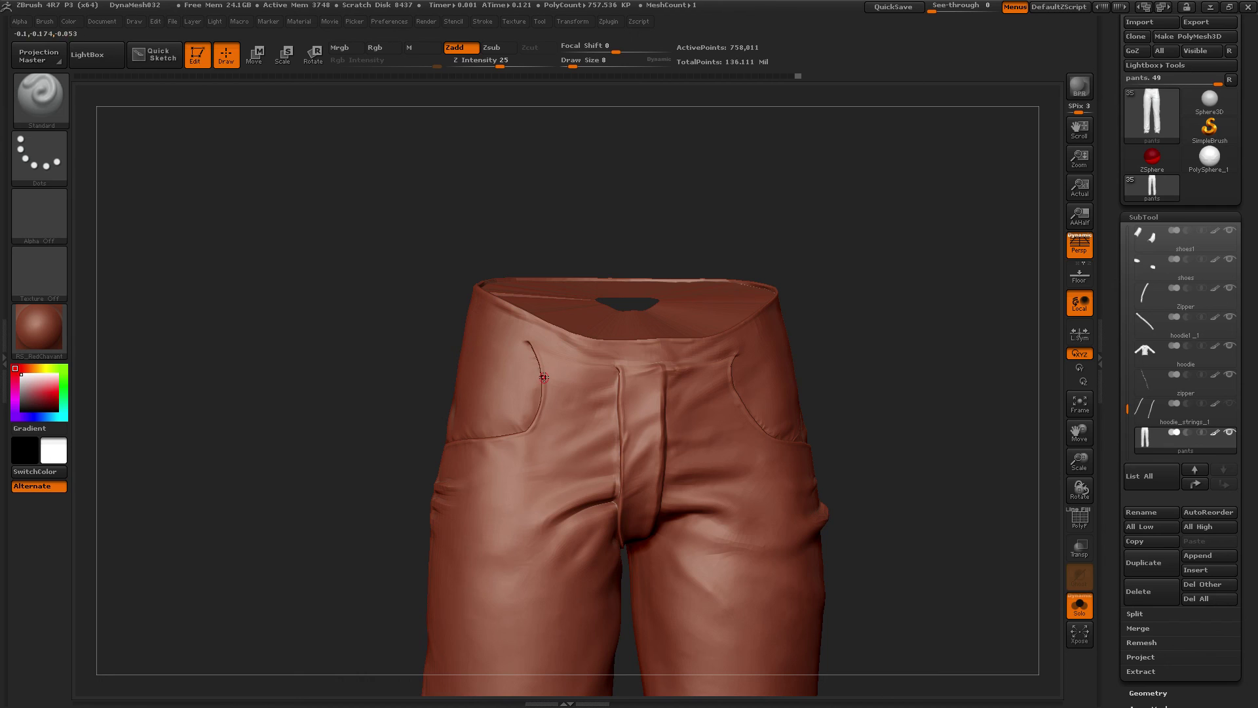
- Sculpt soft folds between the fly and the front pockets with the Standard brush at draw size 22, and smooth them
key(bracketright)
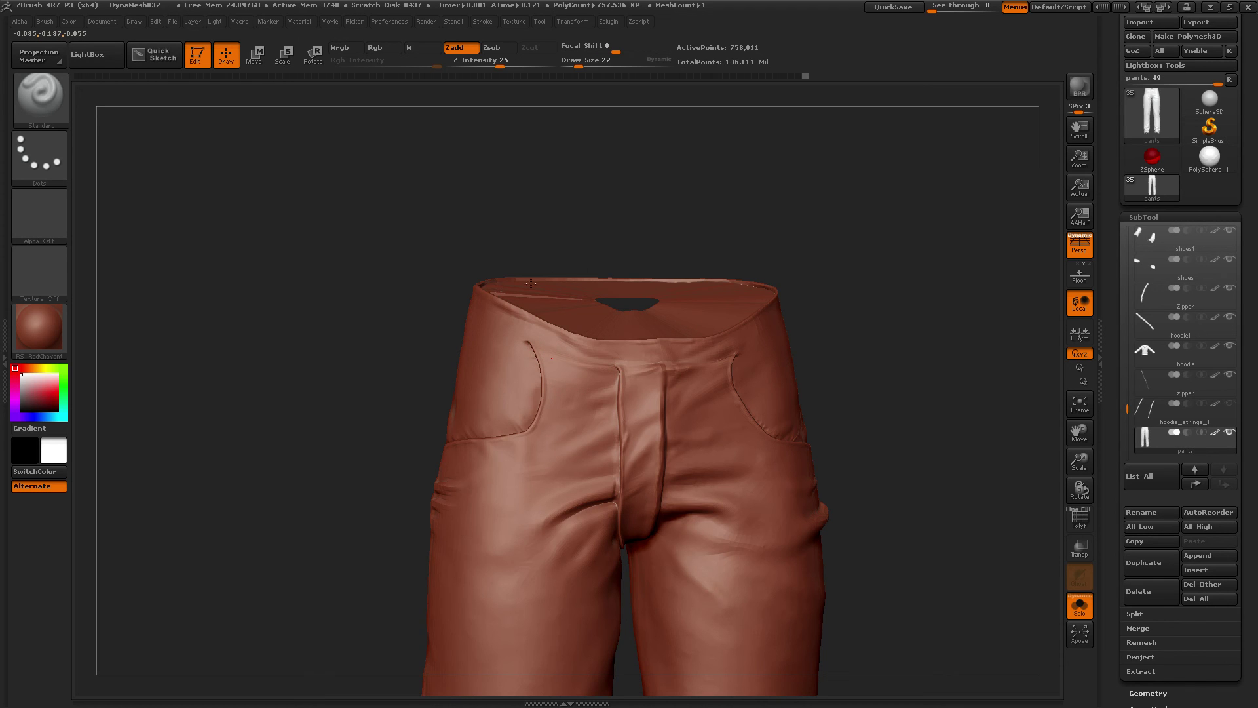
mouse_move(719, 230)
alt+mouse_down()
mouse_move(561, 325)
mouse_move(560, 369)
alt+mouse_up()
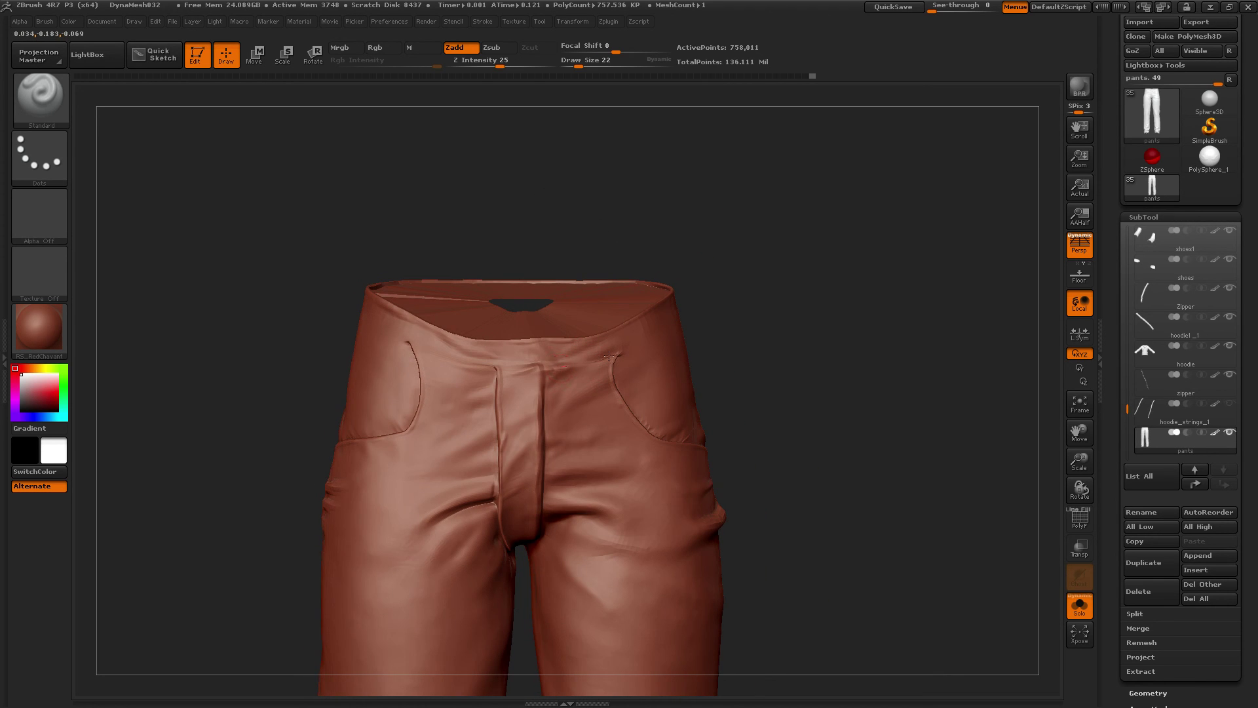
drag(770, 308, 612, 379)
key(shift)
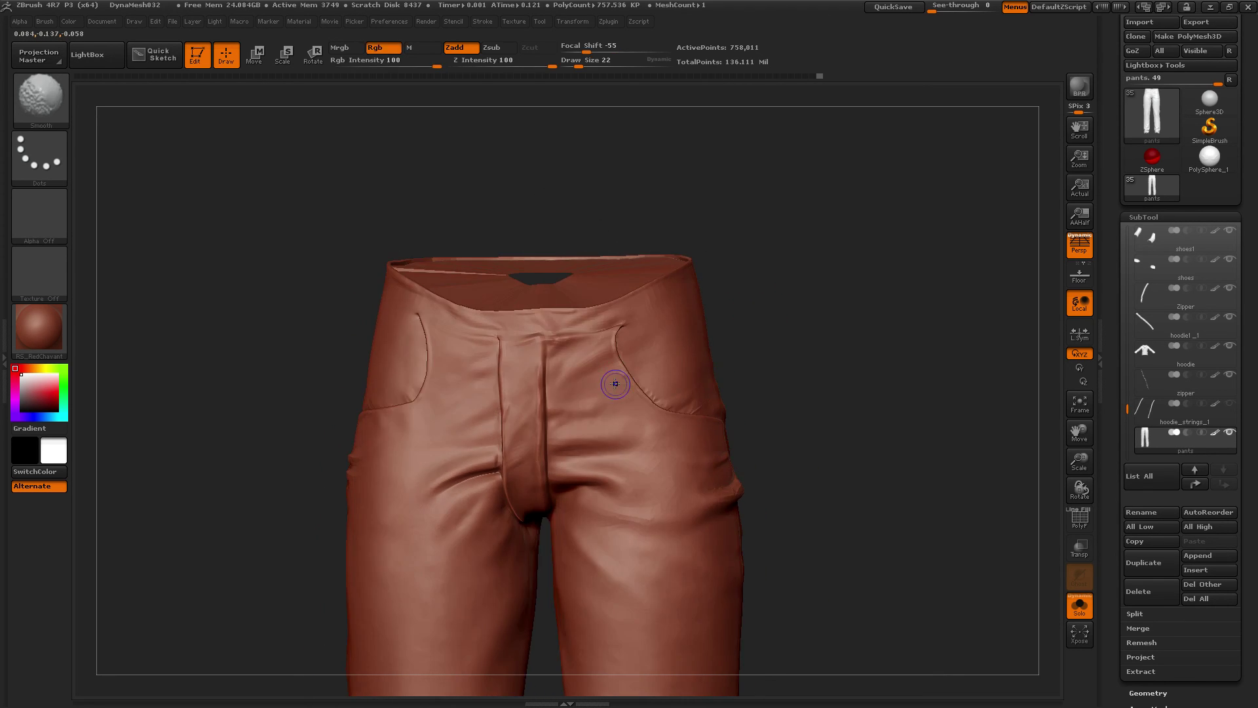
key(shift)
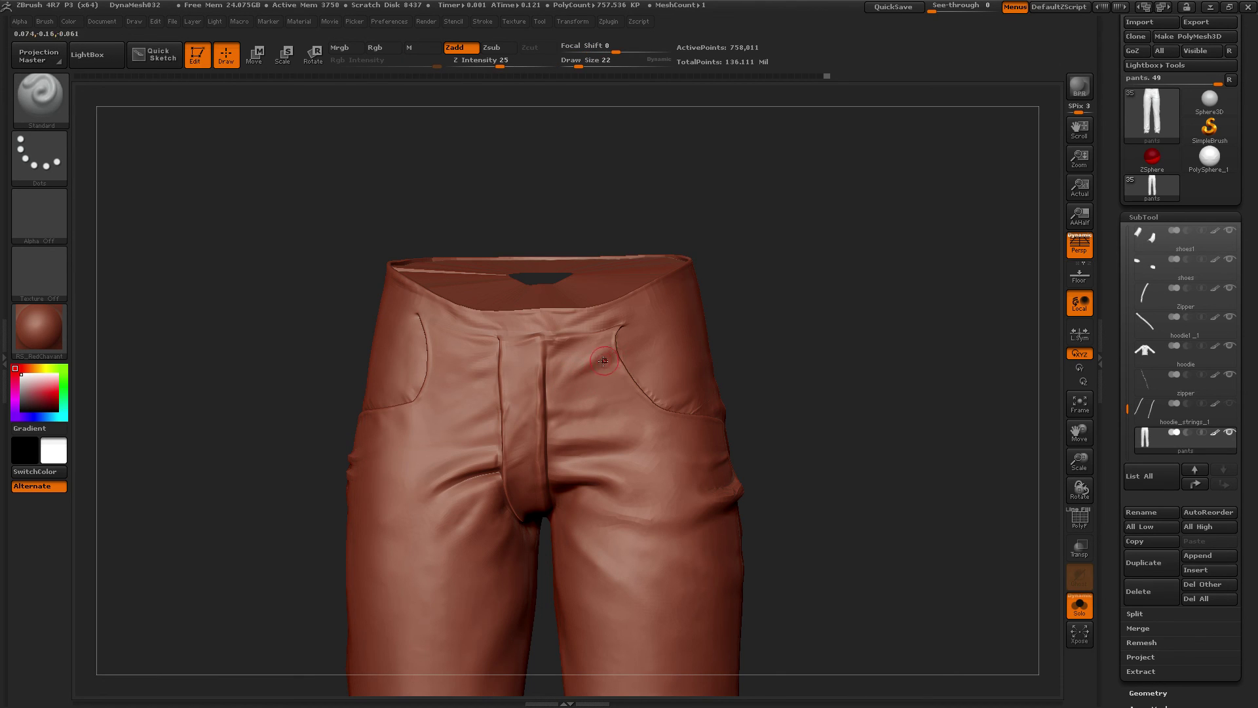
- Sharpen the folds between the fly and the front pocket with the Pinch brush at draw size 22, and return to the Standard brush
mouse_move(764, 309)
mouse_down()
mouse_move(793, 292)
mouse_move(600, 361)
mouse_up()
key(b)
key(p)
key(i)
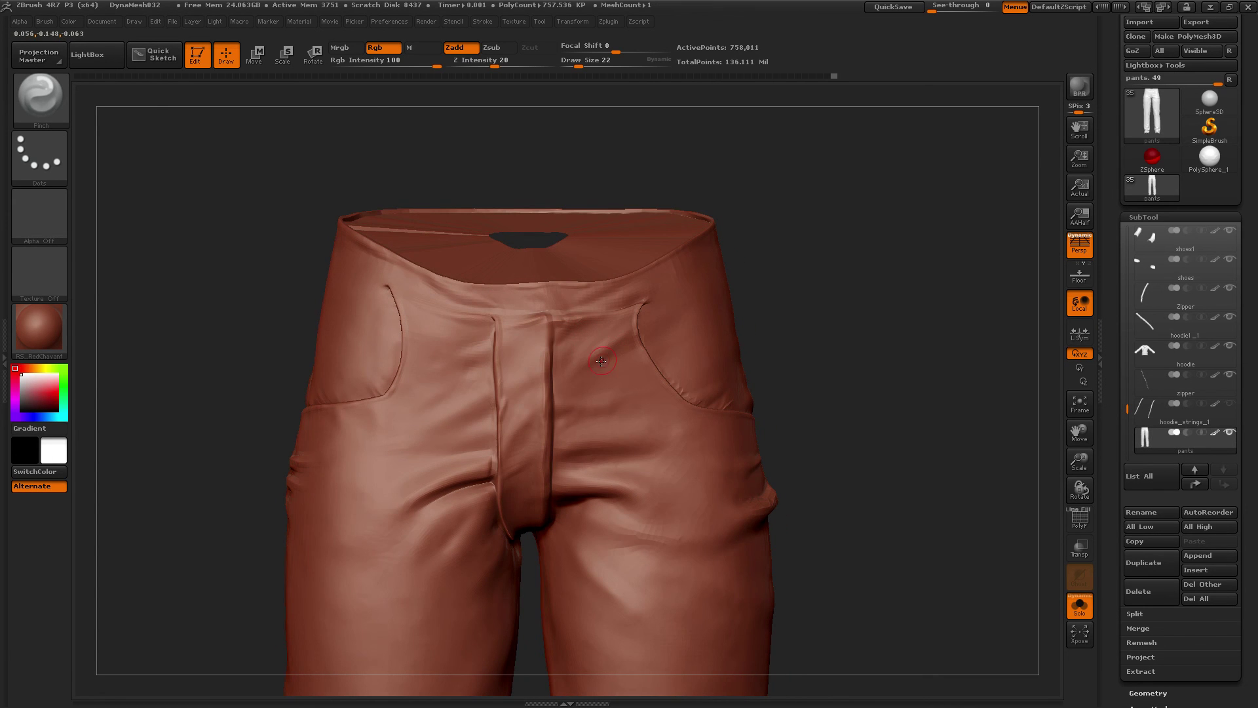
key(b)
key(s)
key(t)
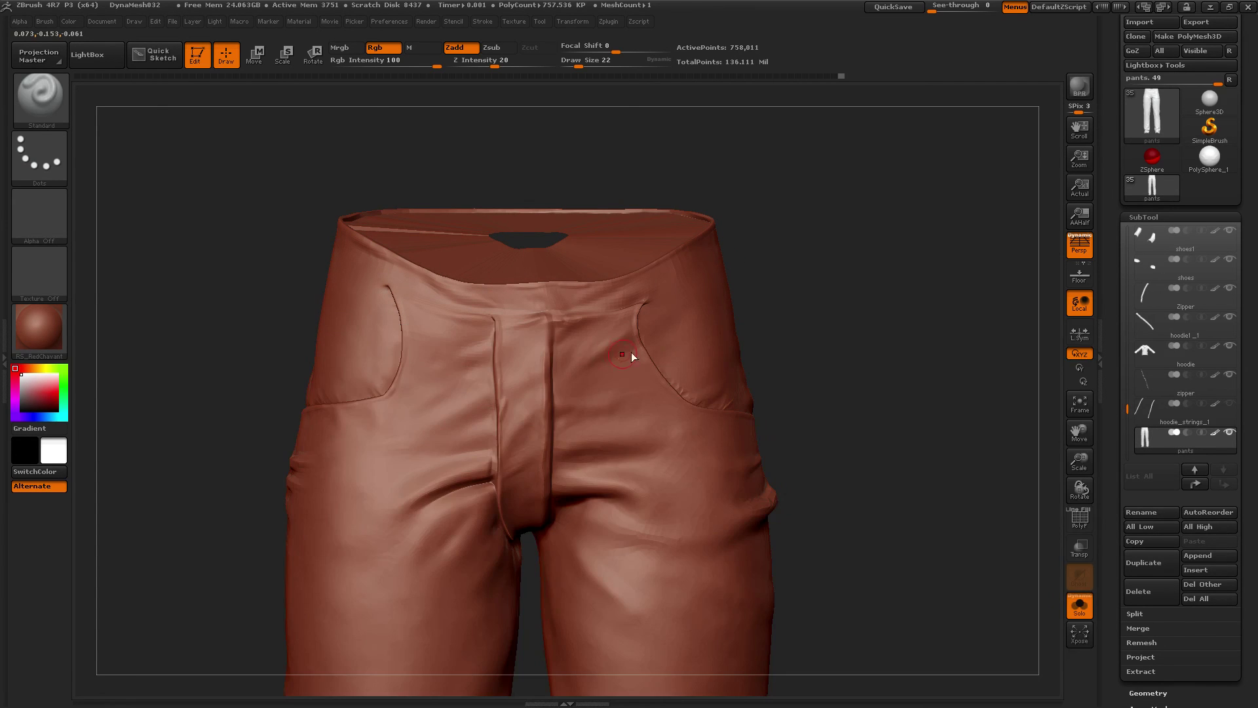